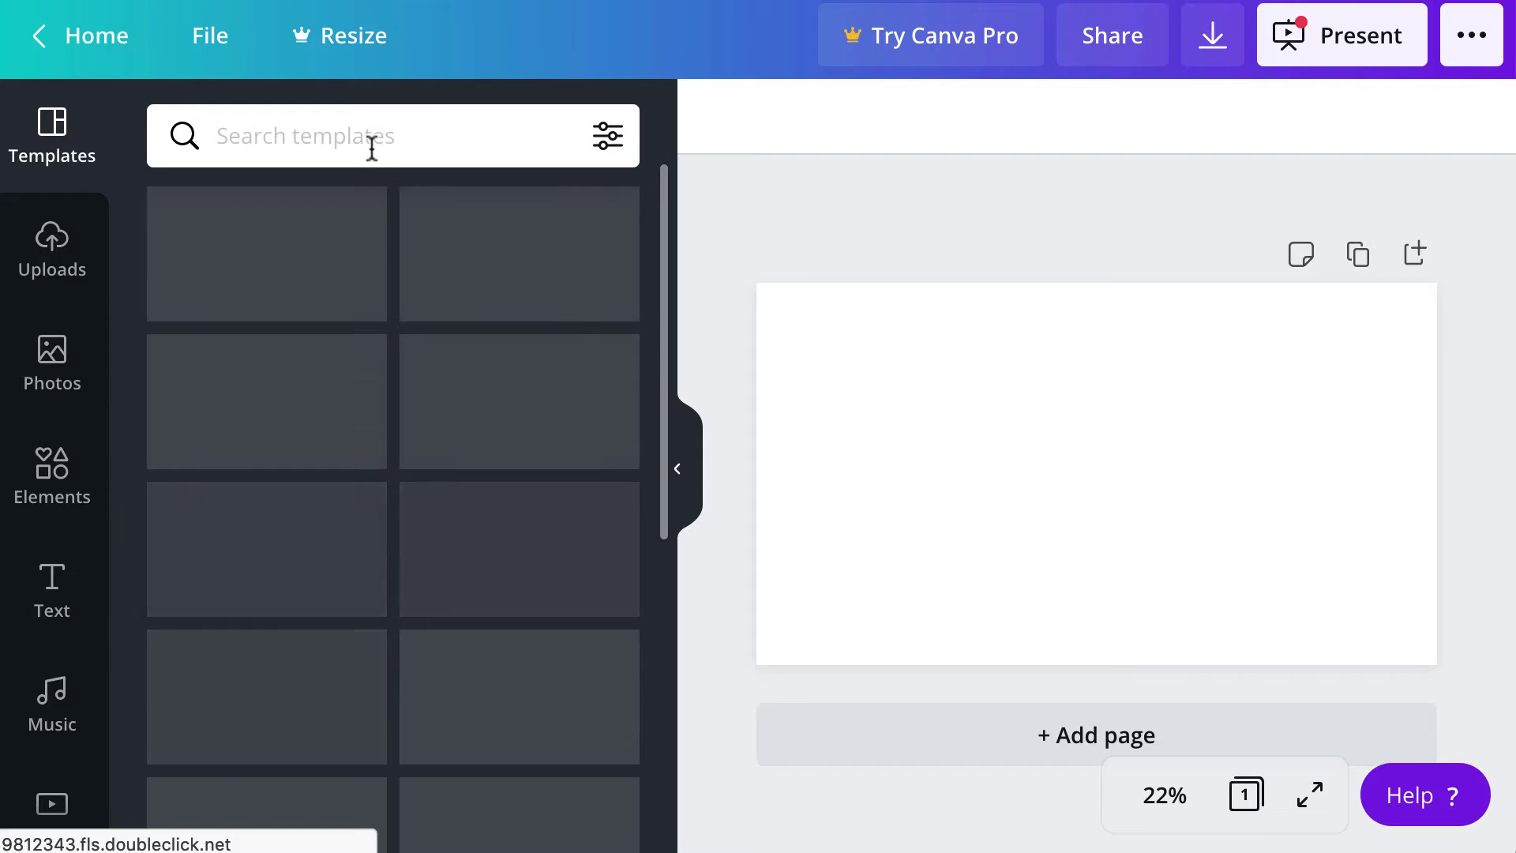
Search the template library for 'christmas', correcting the mistyped search text first
{"action": "left_click", "coordinate": [371, 148]}
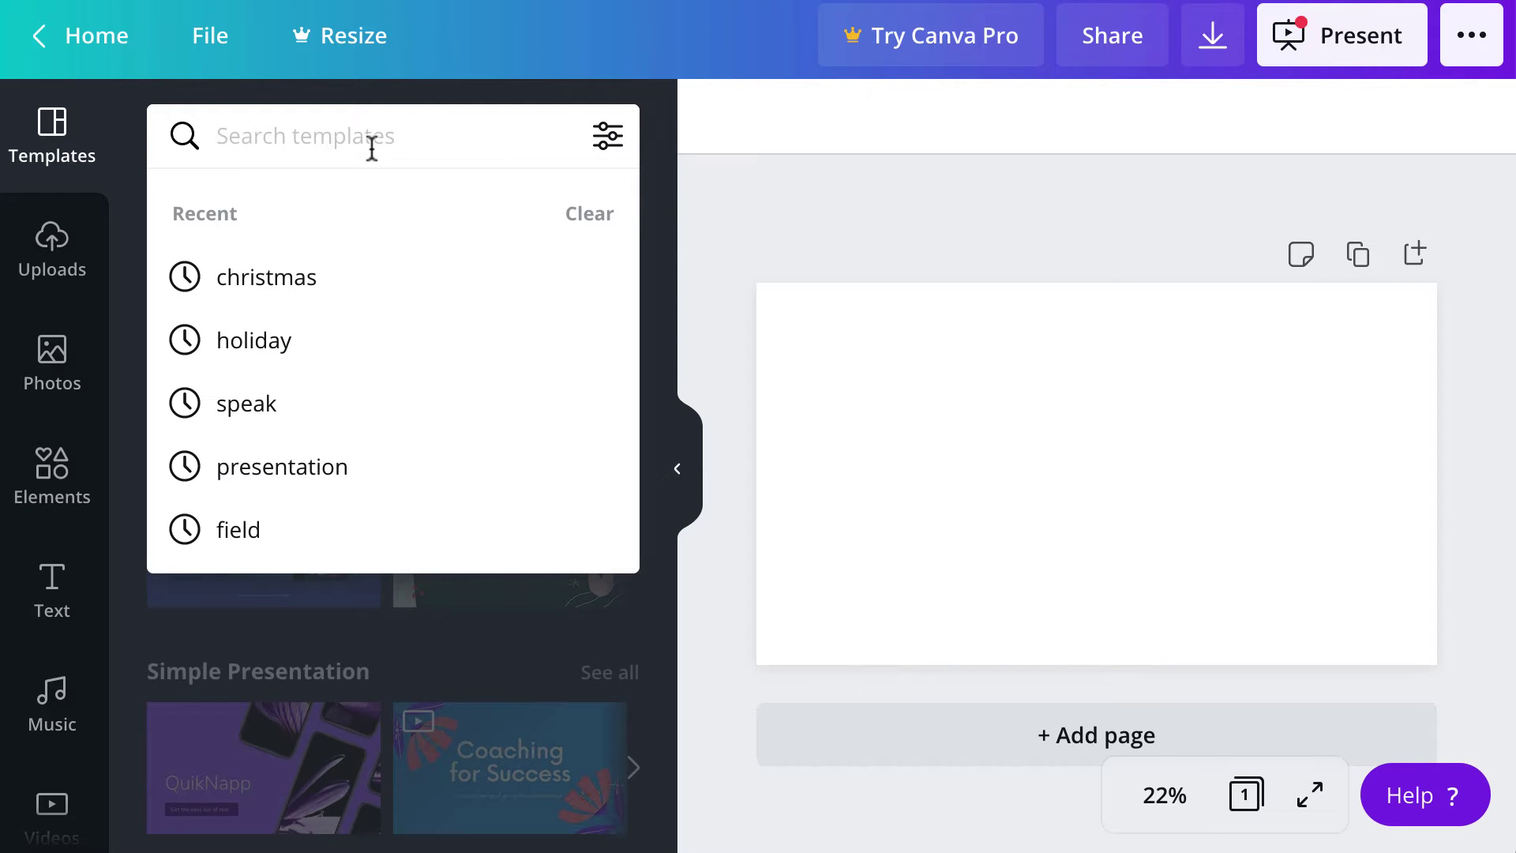
{"action": "type", "text": "holis"}
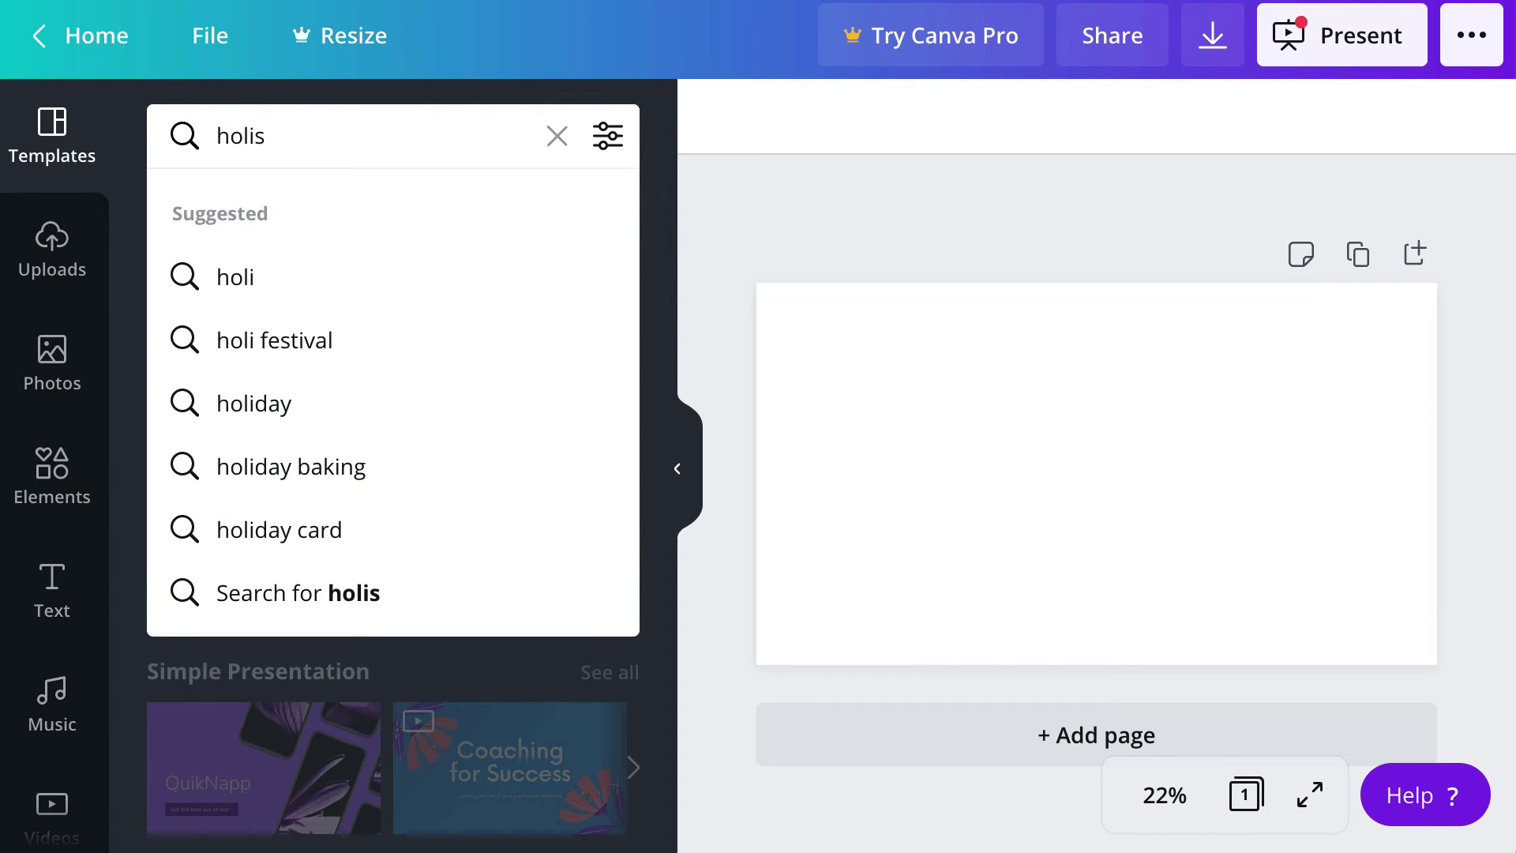
{"action": "key", "text": "BackSpace"}
{"action": "key", "text": "BackSpace"}
{"action": "key", "text": "BackSpace"}
{"action": "key", "text": "BackSpace"}
{"action": "key", "text": "BackSpace"}
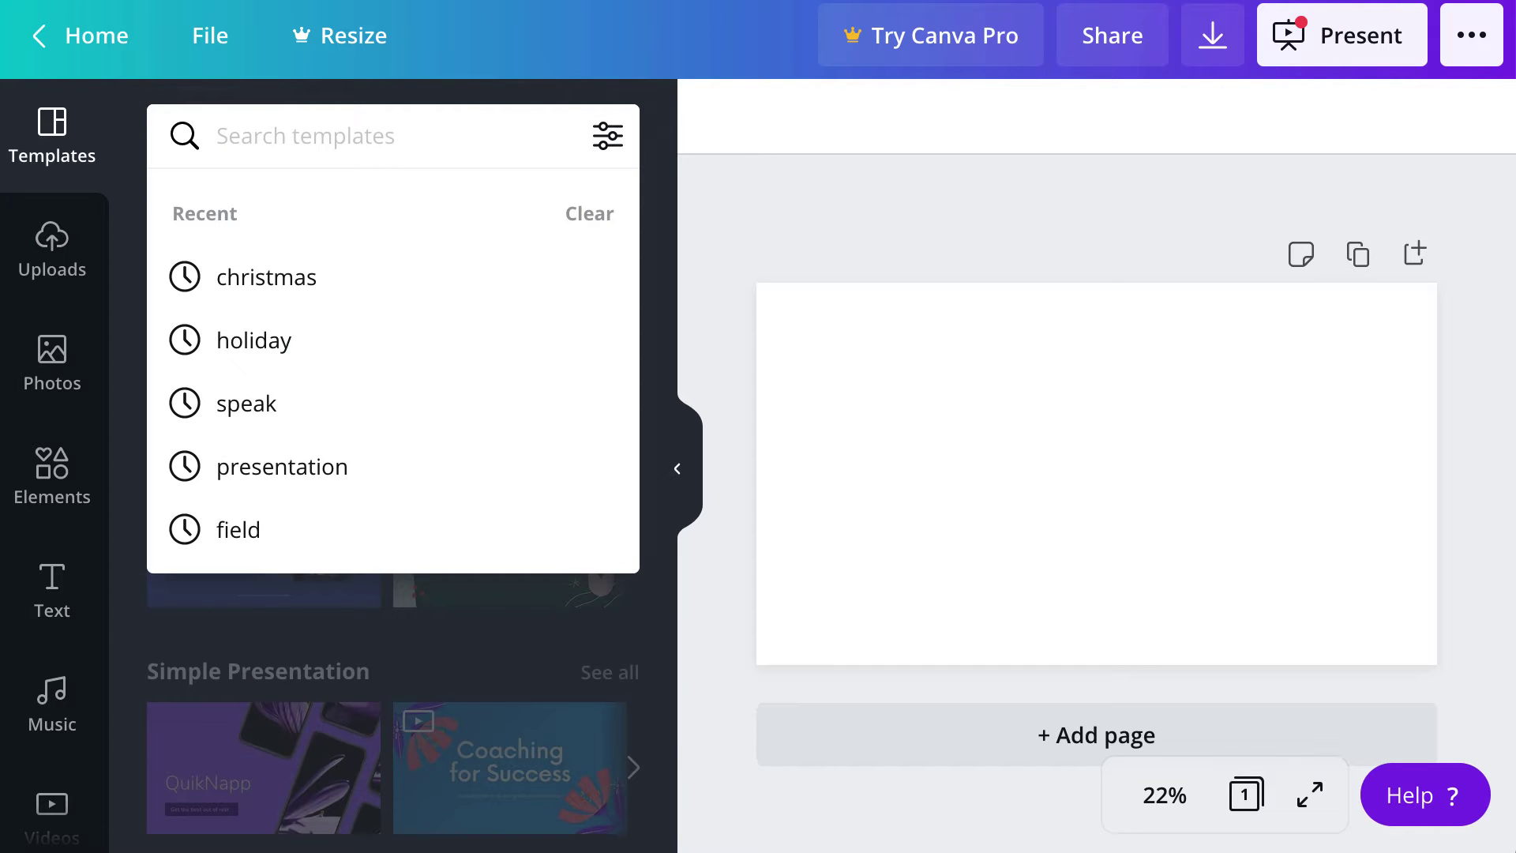
{"action": "type", "text": "chris"}
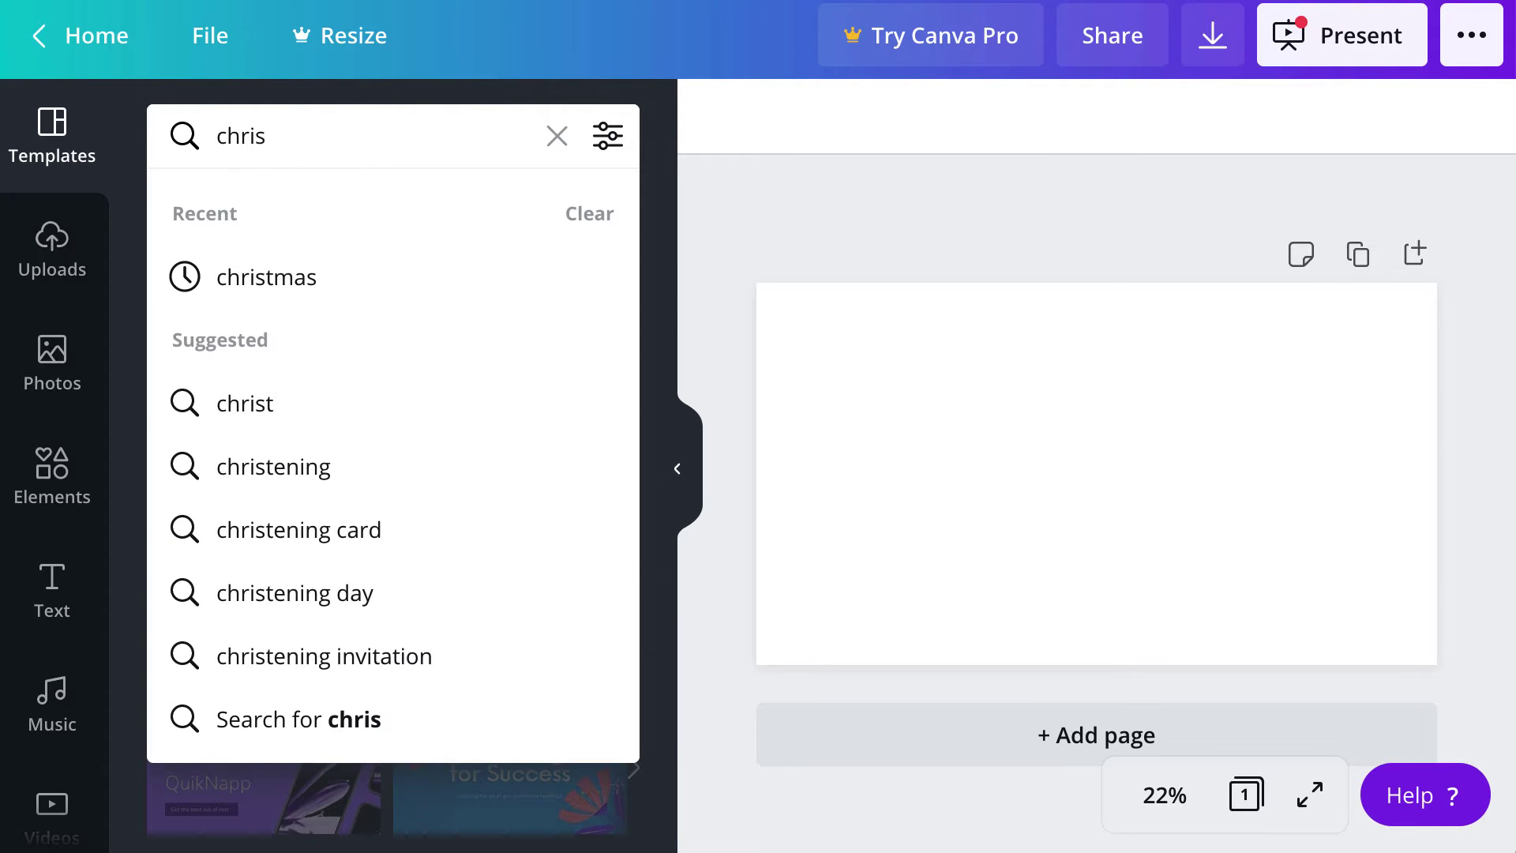
{"action": "type", "text": "tmas"}
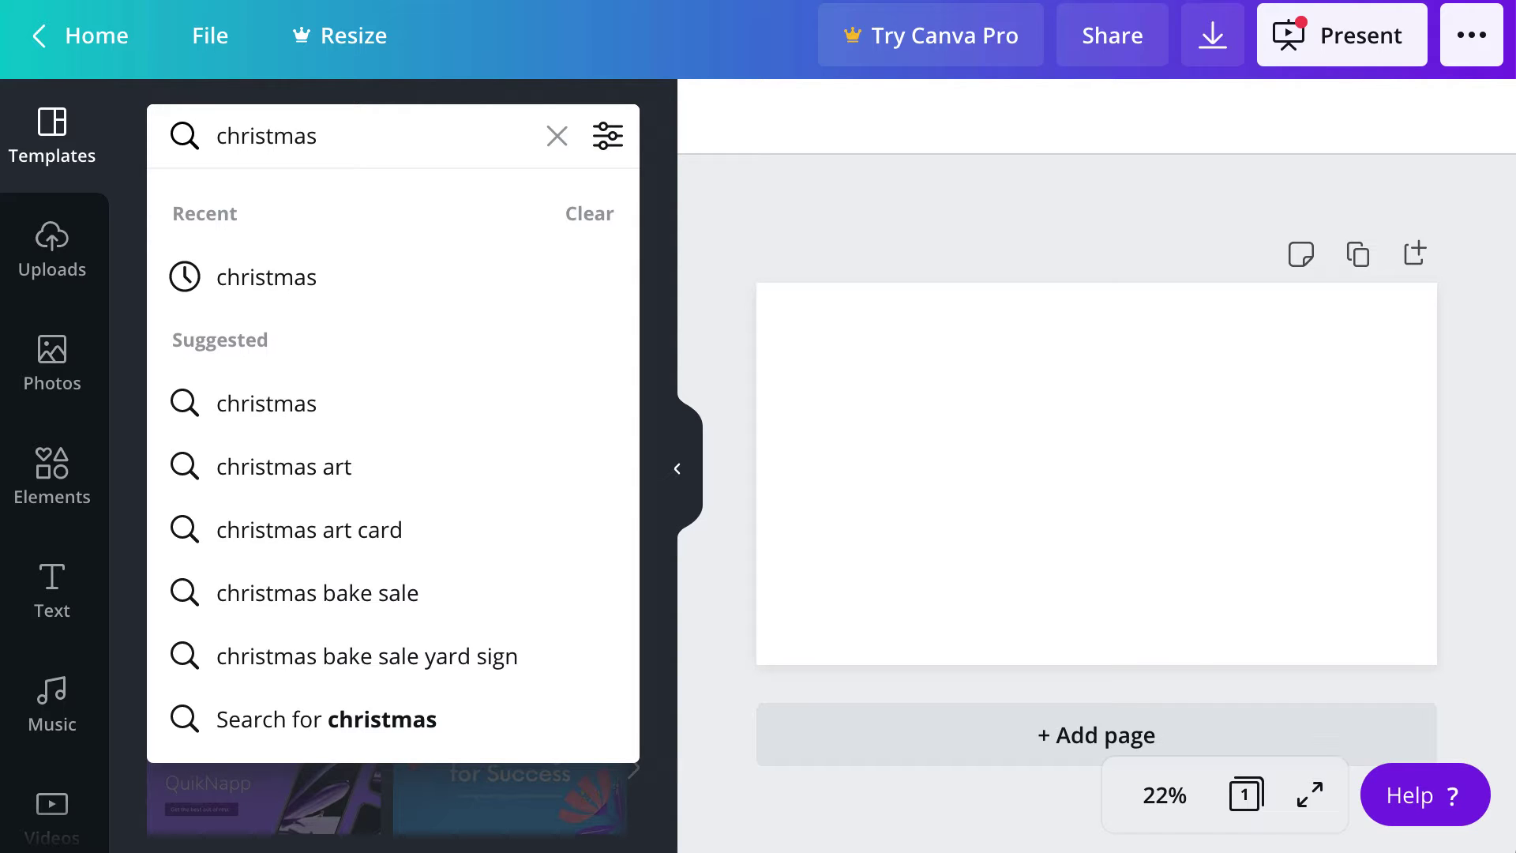
{"action": "left_click", "coordinate": [341, 290]}
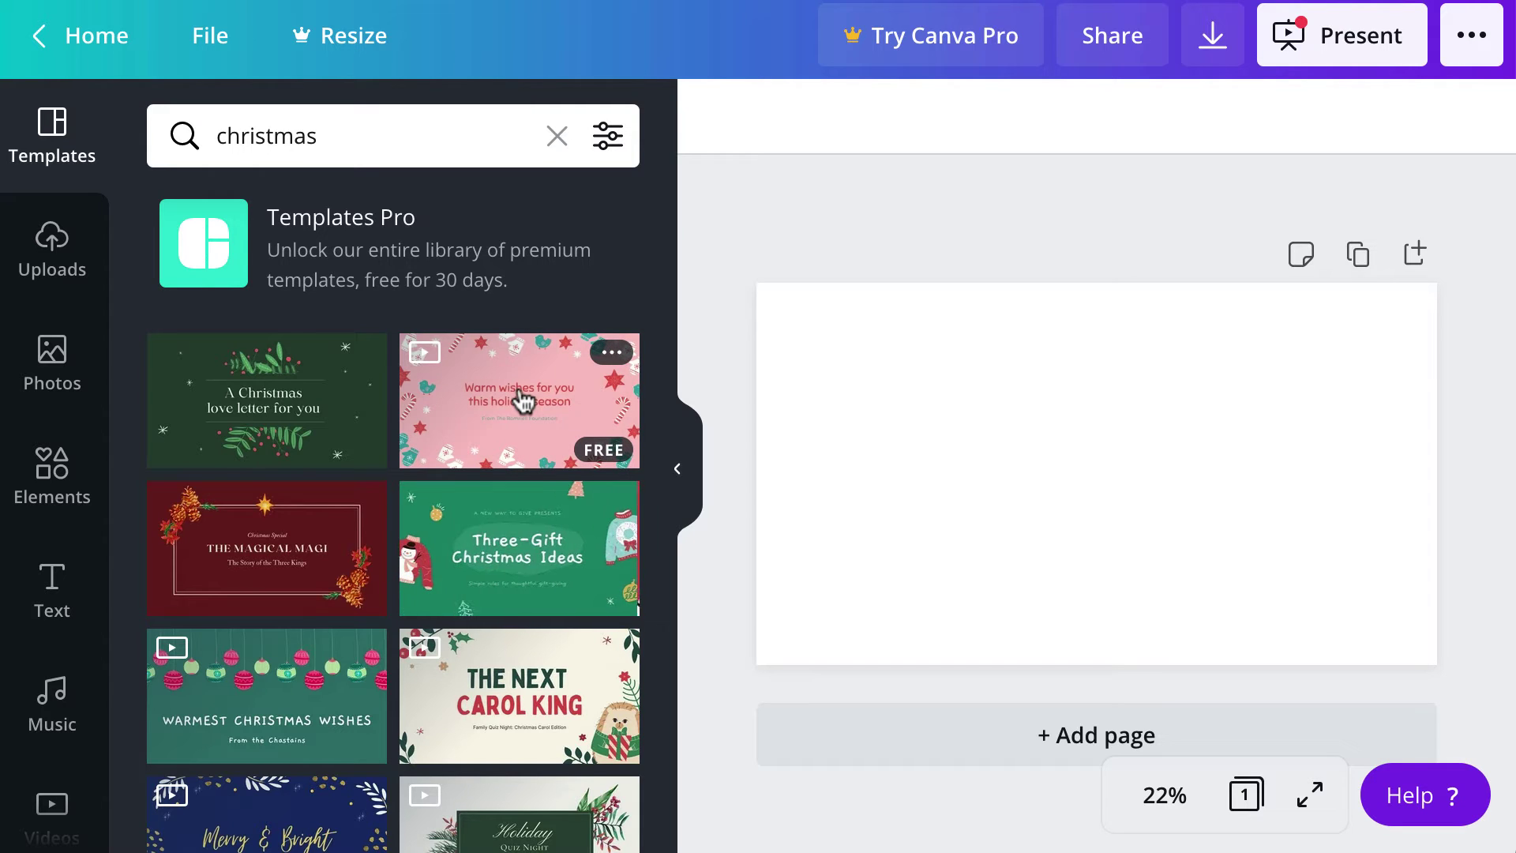
Apply all 12 pages of the pink 'Warm wishes' Christmas template to the design
{"action": "left_click", "coordinate": [476, 392]}
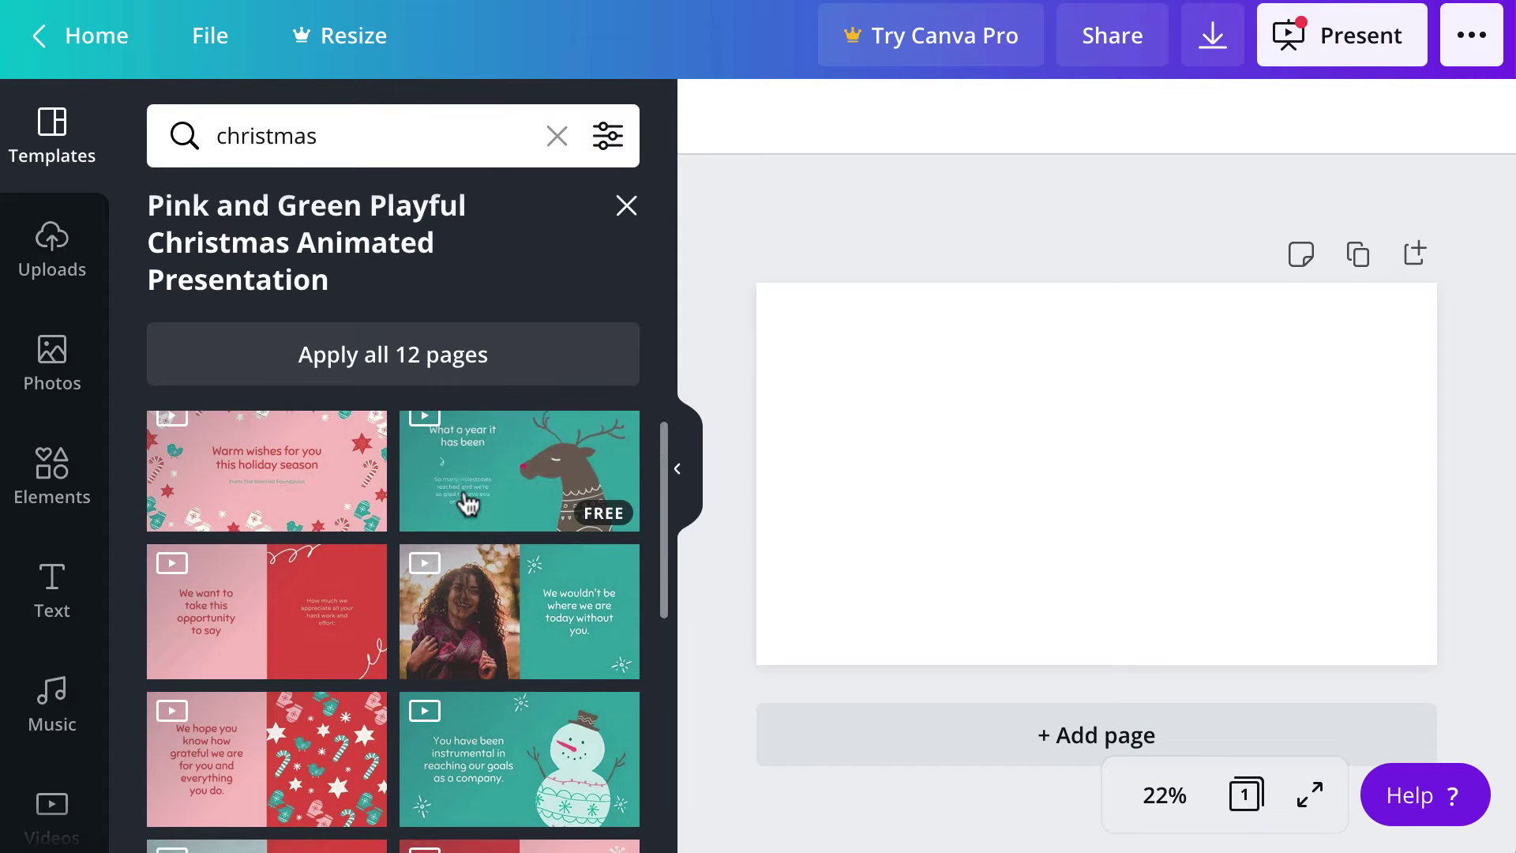
{"action": "scroll", "coordinate": [466, 497], "scroll_direction": "down", "scroll_amount": 5}
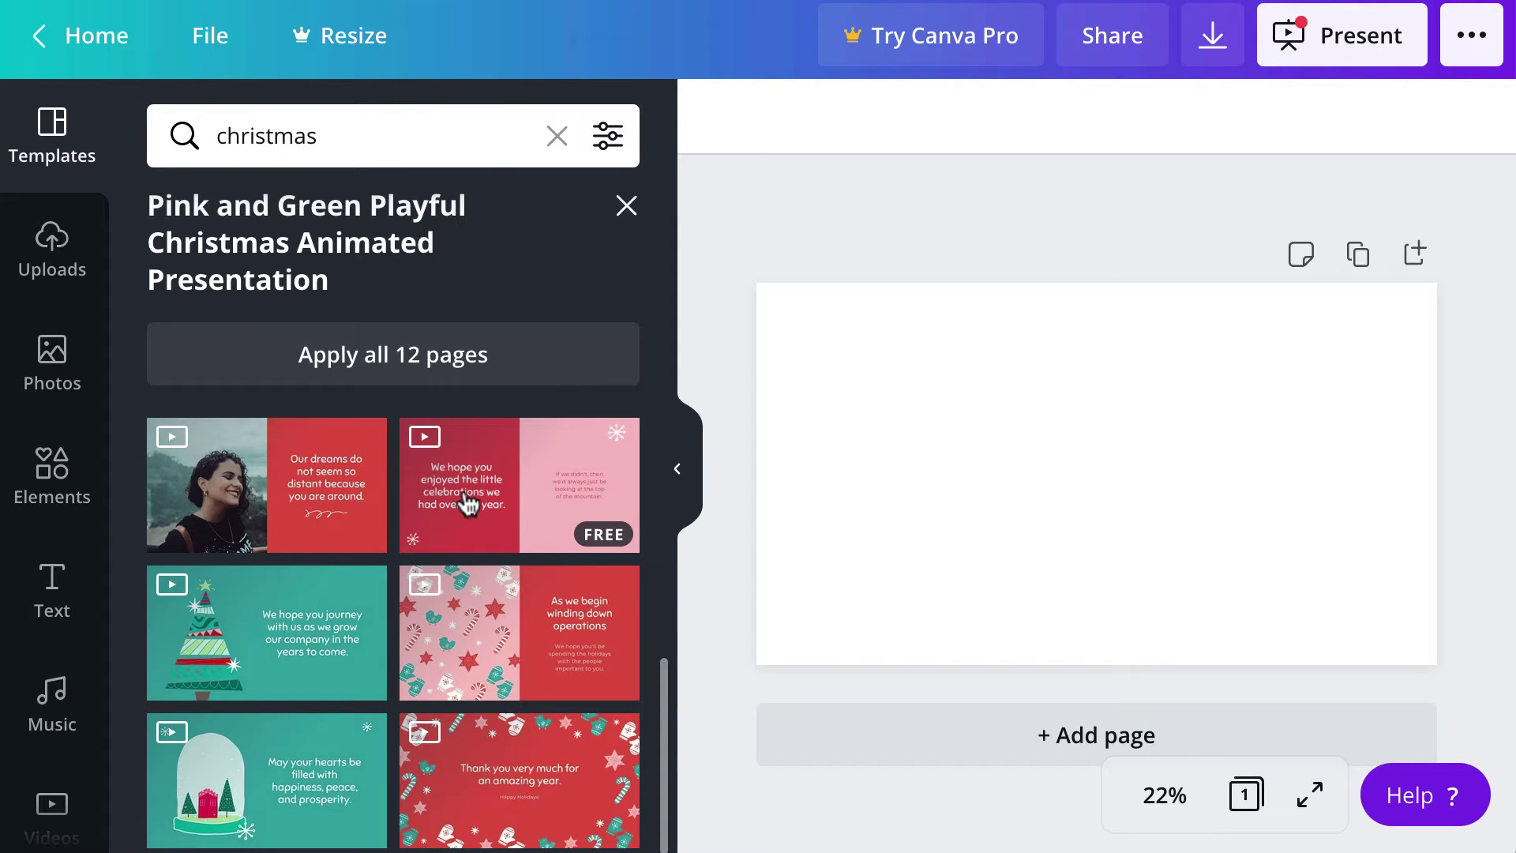
{"action": "scroll", "coordinate": [468, 503], "scroll_direction": "up", "scroll_amount": 5}
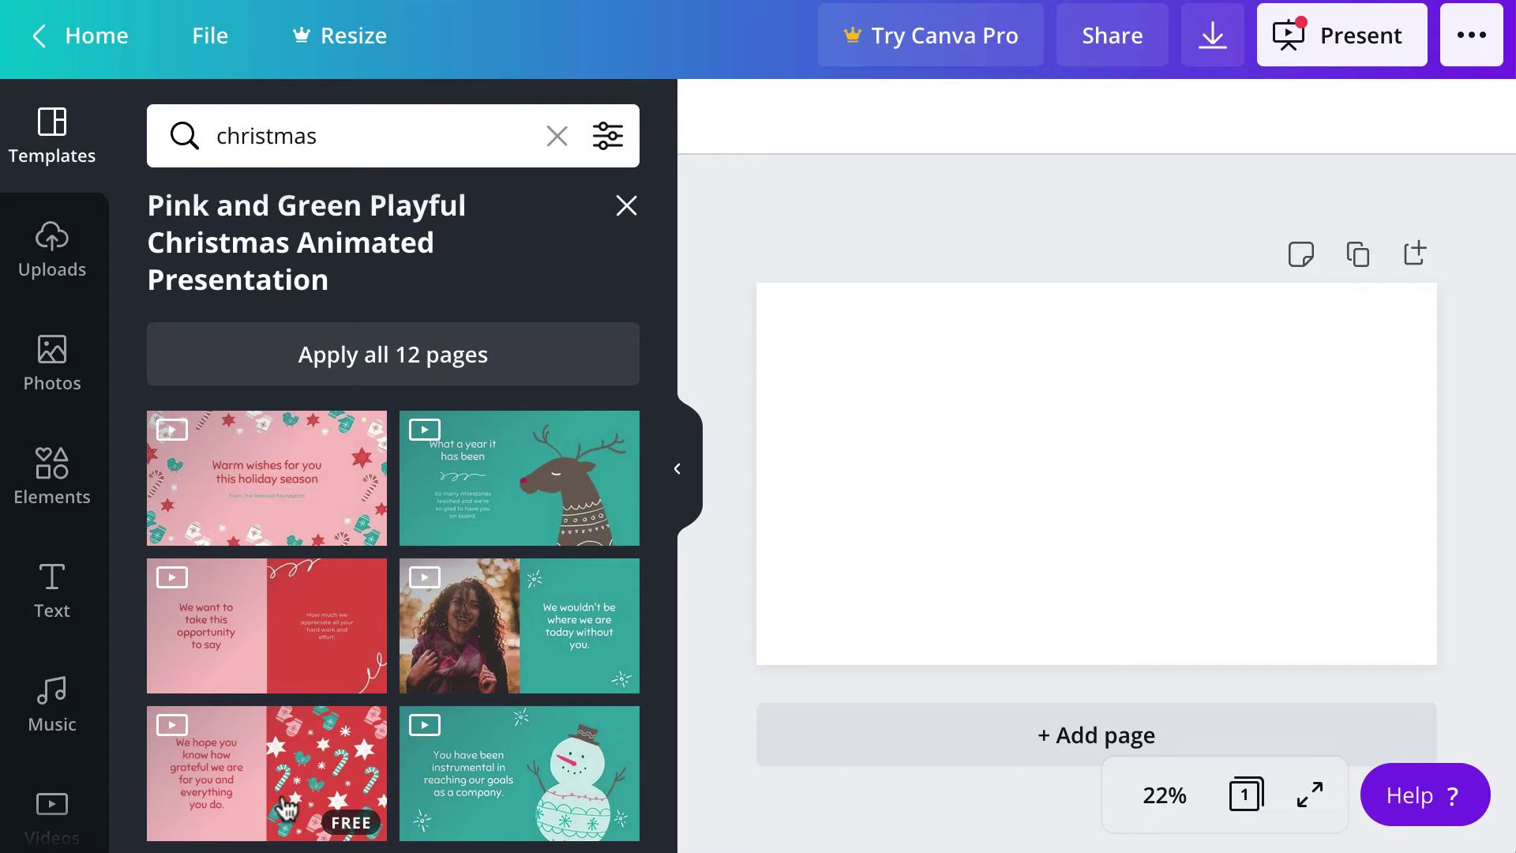
{"action": "left_click", "coordinate": [402, 359]}
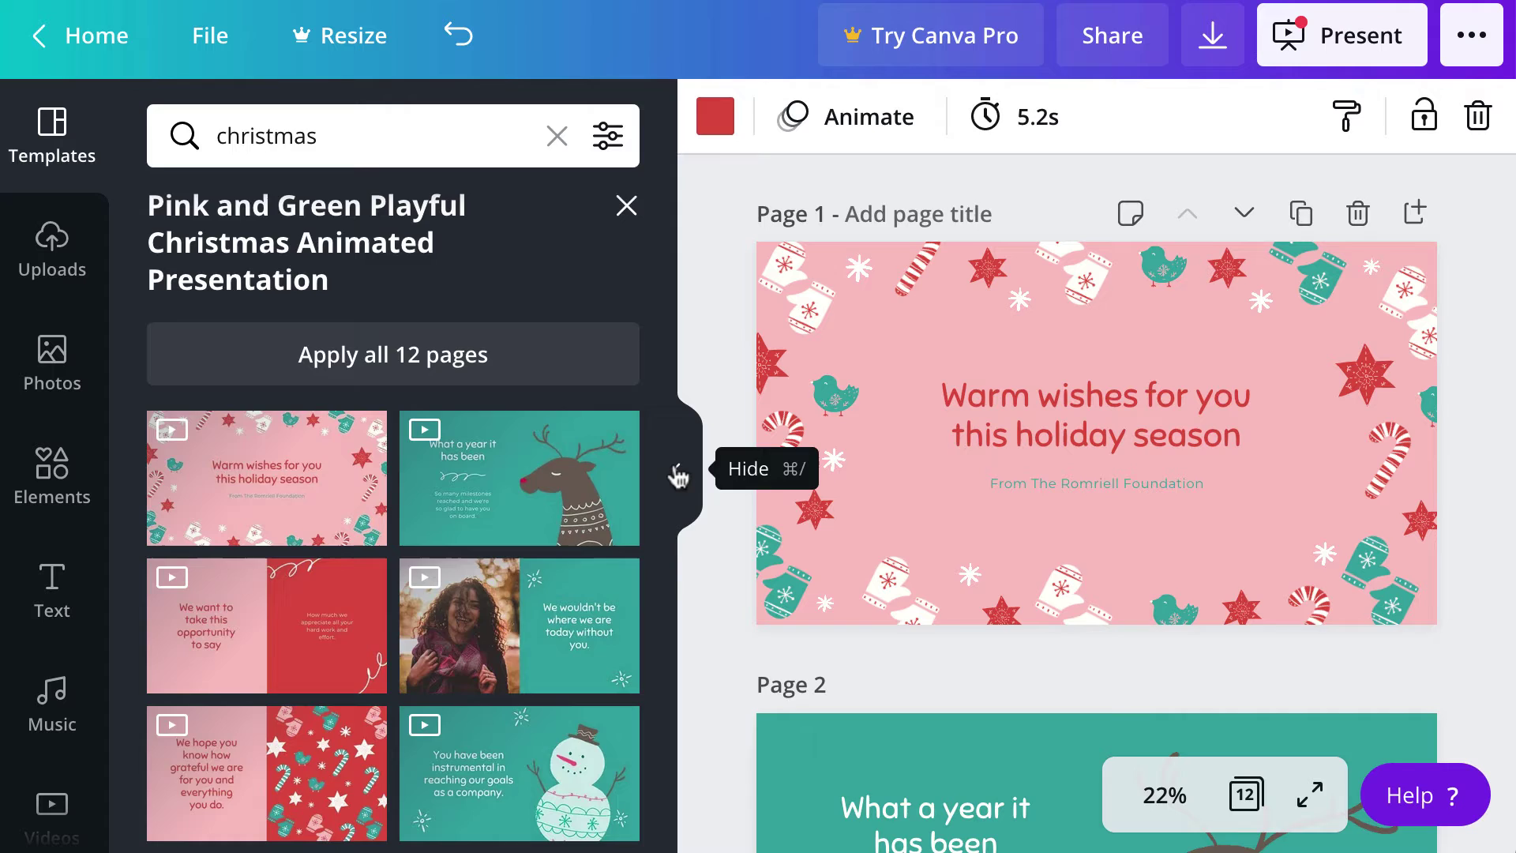
Collapse the Templates panel and scroll through the 12 pages down to page 5
{"action": "left_click", "coordinate": [677, 473]}
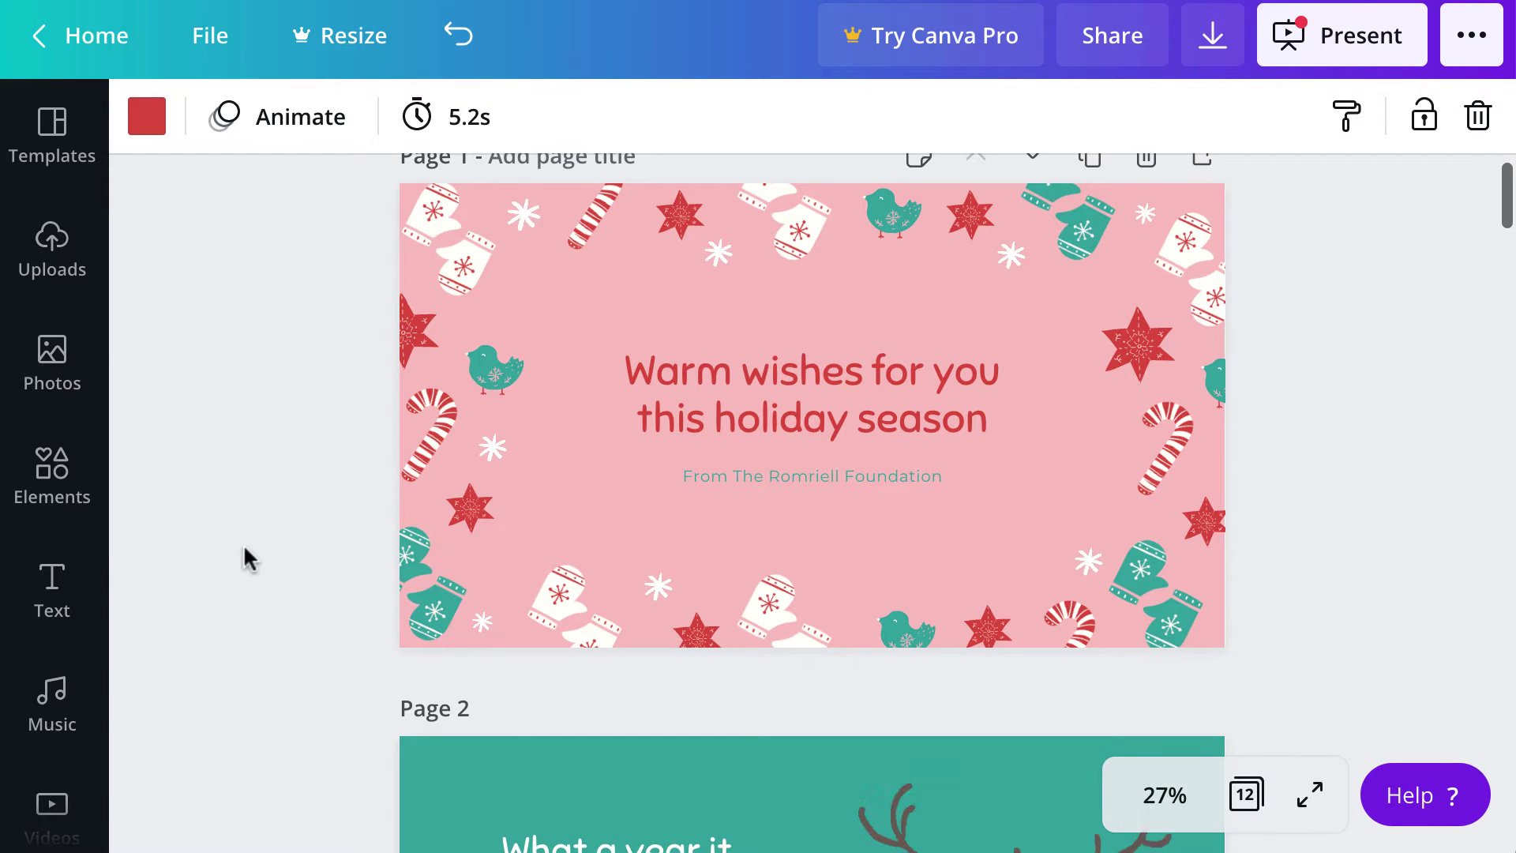
{"action": "scroll", "coordinate": [239, 543], "scroll_direction": "down", "scroll_amount": 15}
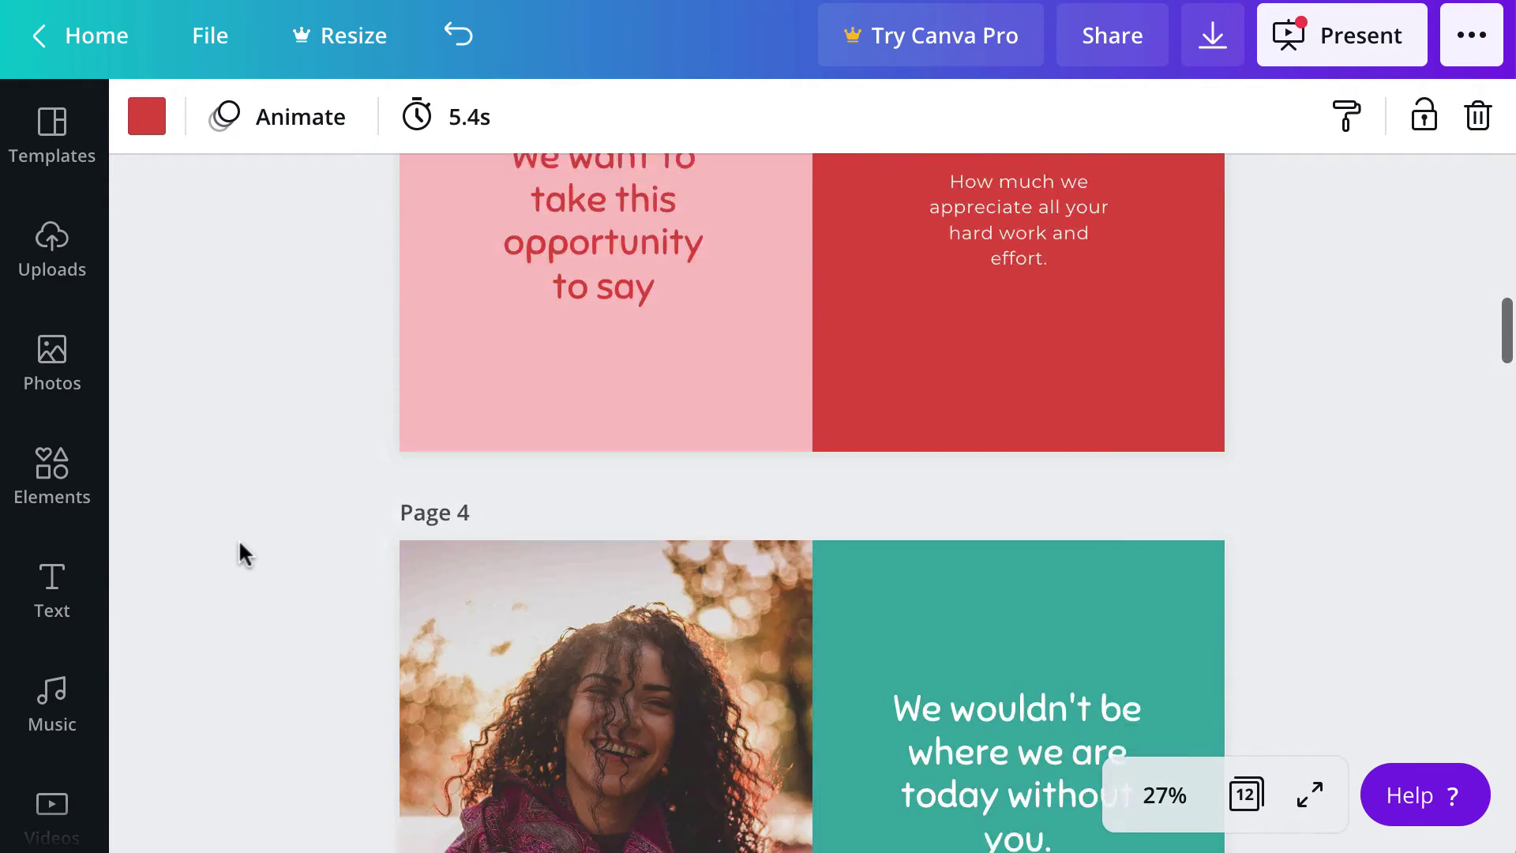
{"action": "scroll", "coordinate": [240, 544], "scroll_direction": "down", "scroll_amount": 20}
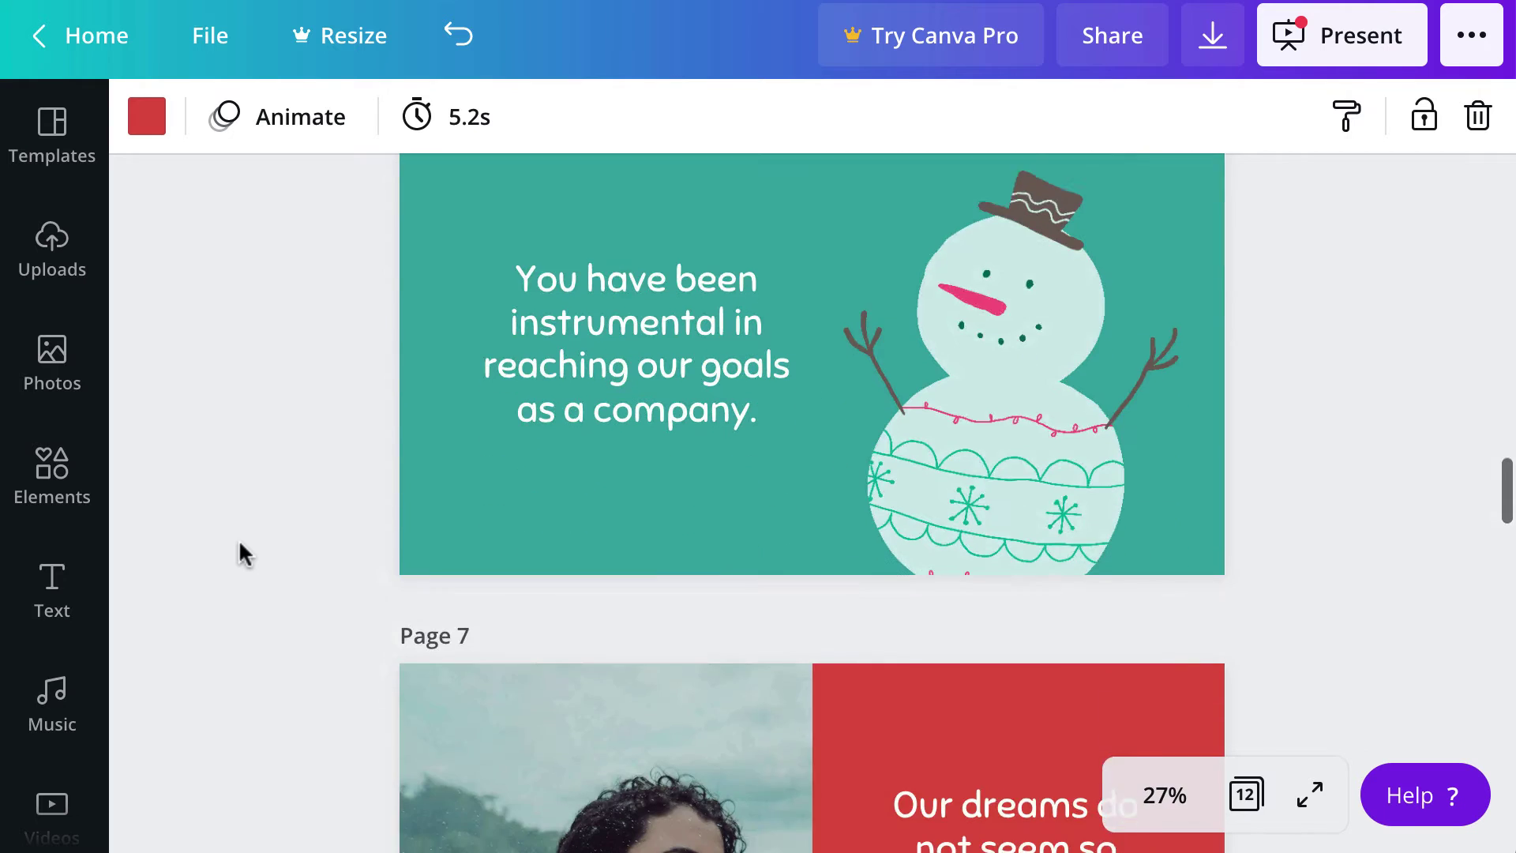
{"action": "scroll", "coordinate": [240, 543], "scroll_direction": "down", "scroll_amount": 8}
{"action": "scroll", "coordinate": [240, 543], "scroll_direction": "up", "scroll_amount": 20}
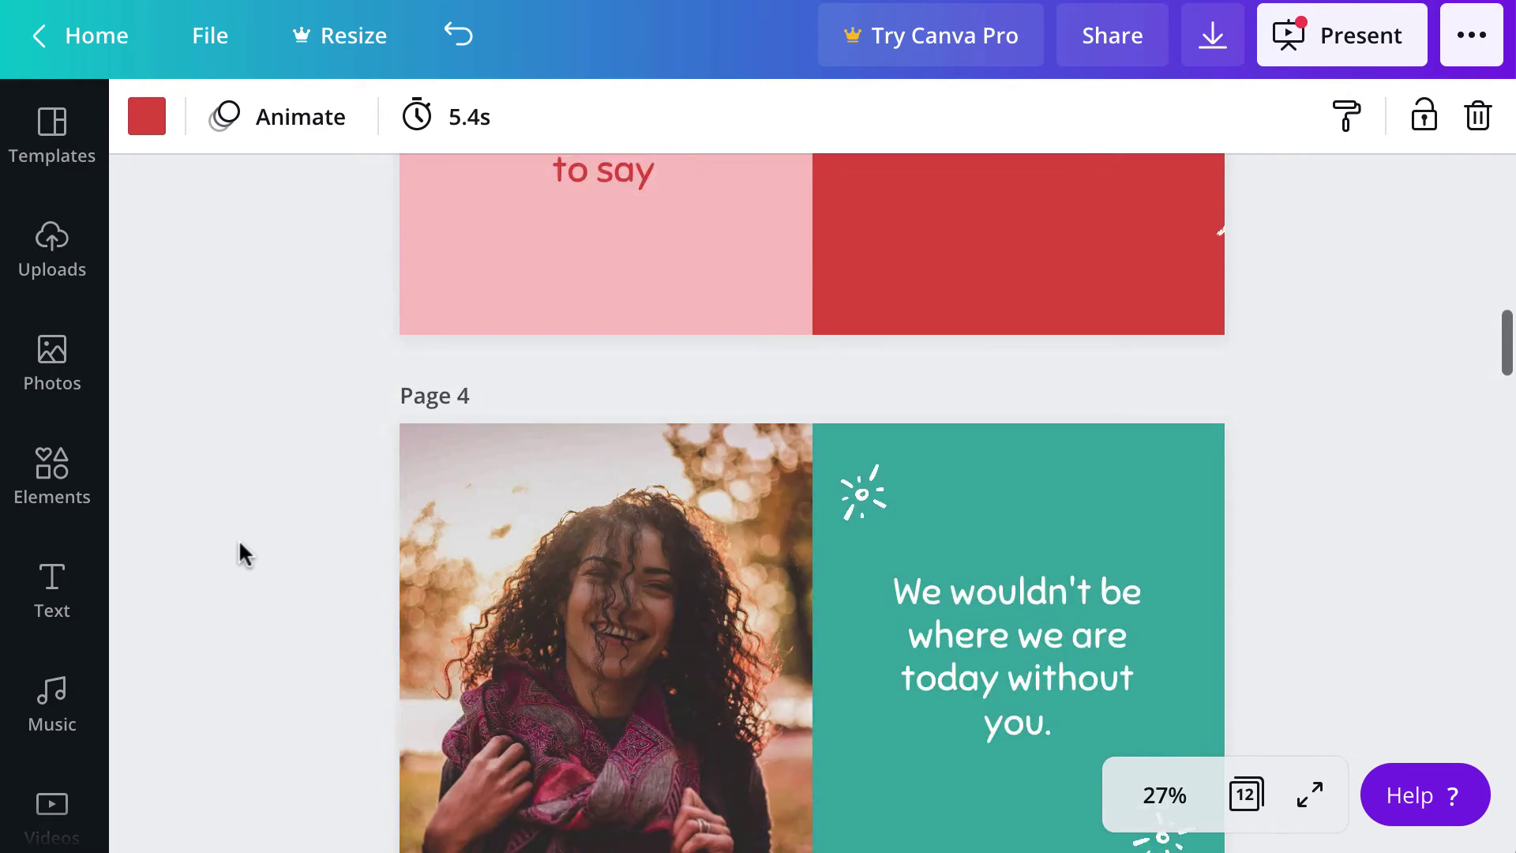
{"action": "scroll", "coordinate": [239, 538], "scroll_direction": "up", "scroll_amount": 15}
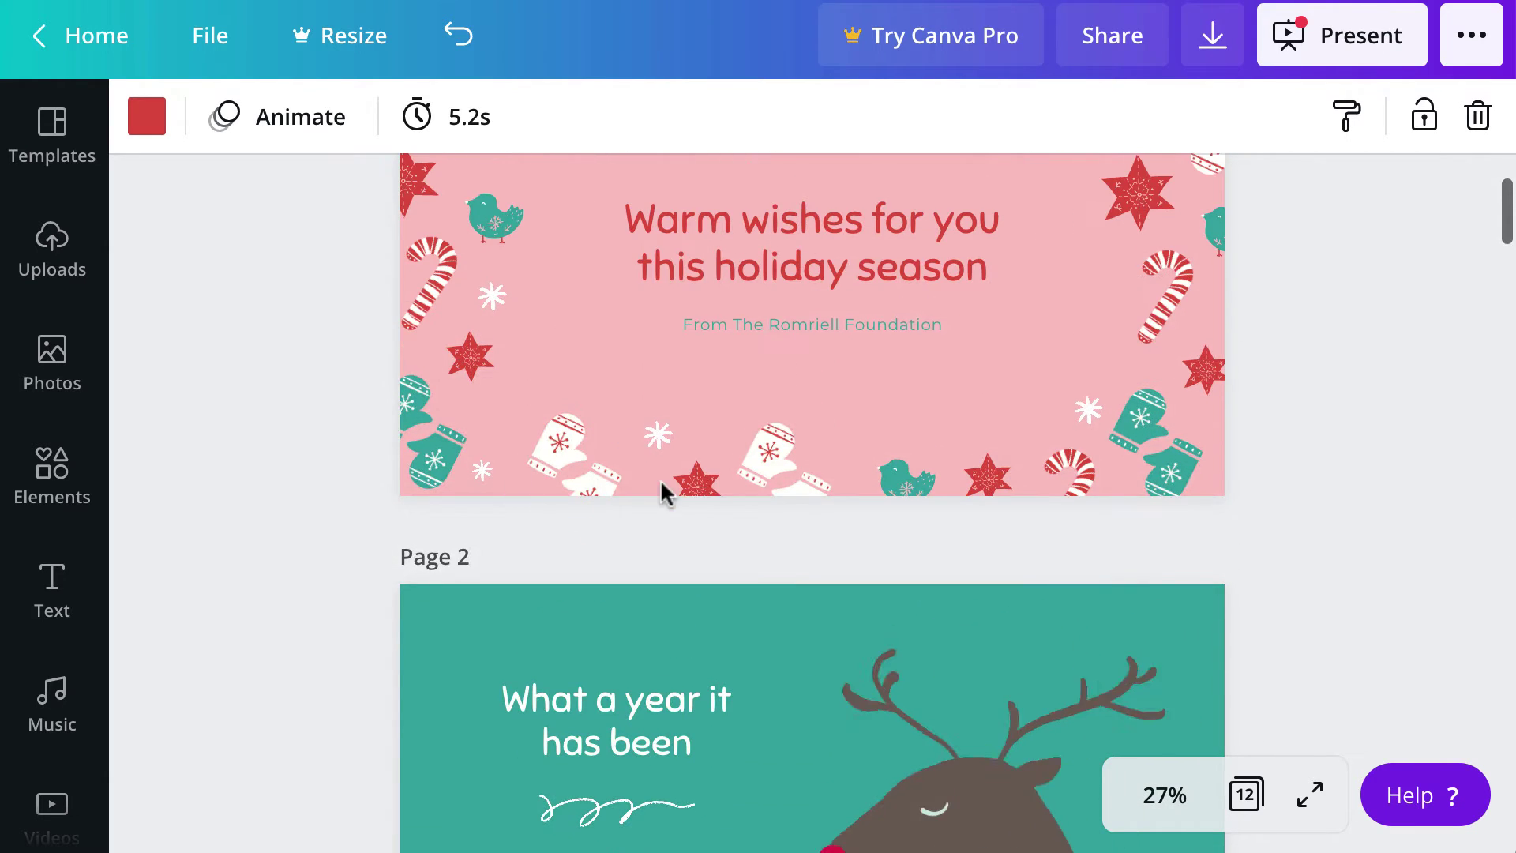
{"action": "mouse_move", "coordinate": [1005, 541]}
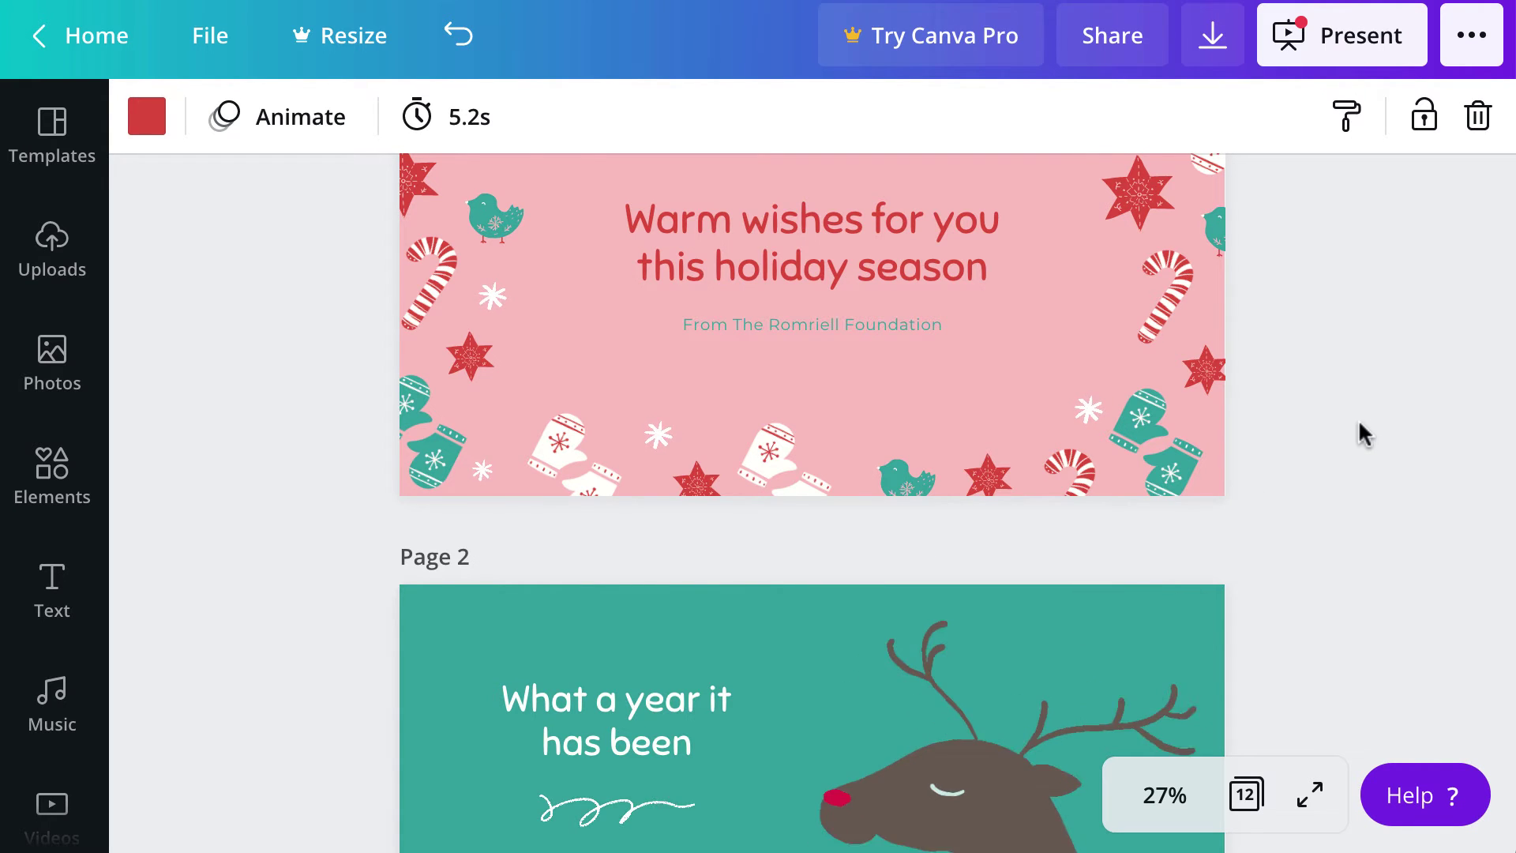
{"action": "scroll", "coordinate": [1358, 418], "scroll_direction": "up", "scroll_amount": 3}
{"action": "scroll", "coordinate": [1358, 418], "scroll_direction": "down", "scroll_amount": 7}
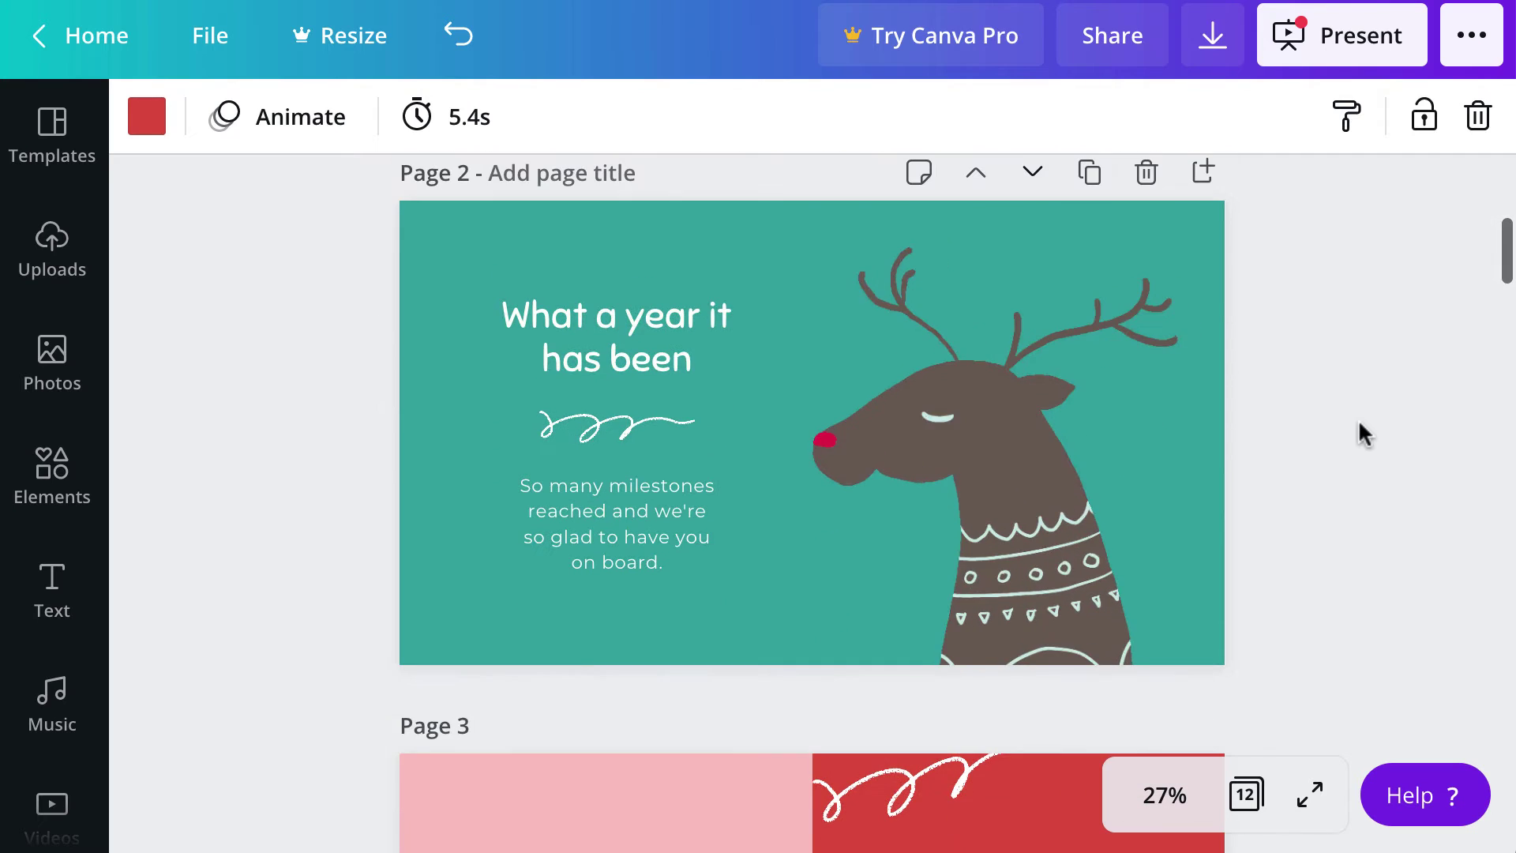
{"action": "scroll", "coordinate": [1360, 426], "scroll_direction": "down", "scroll_amount": 6}
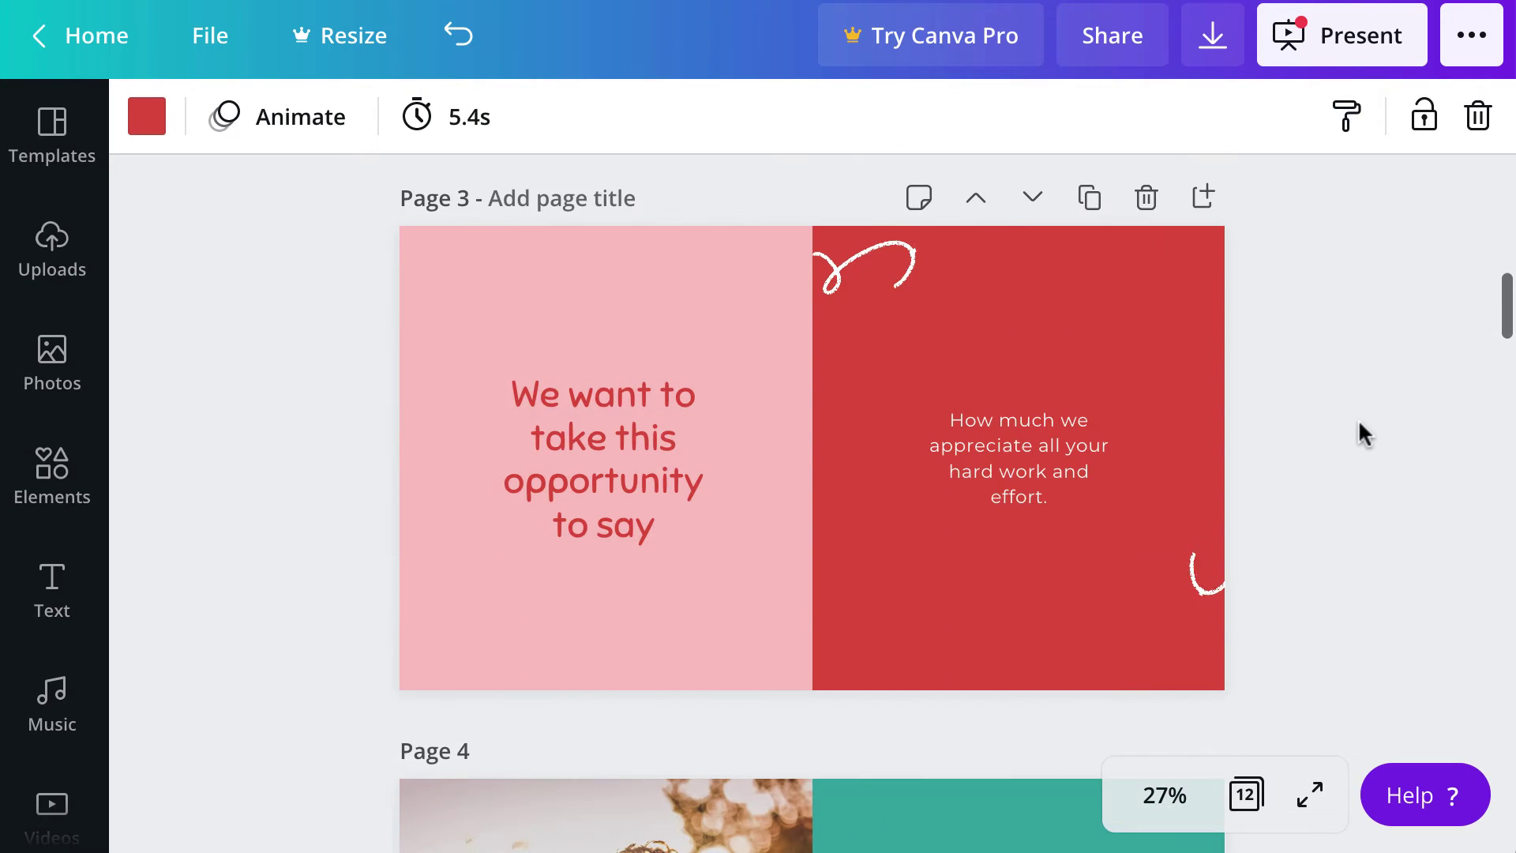
{"action": "scroll", "coordinate": [1359, 426], "scroll_direction": "down", "scroll_amount": 5}
{"action": "scroll", "coordinate": [1360, 427], "scroll_direction": "down", "scroll_amount": 2}
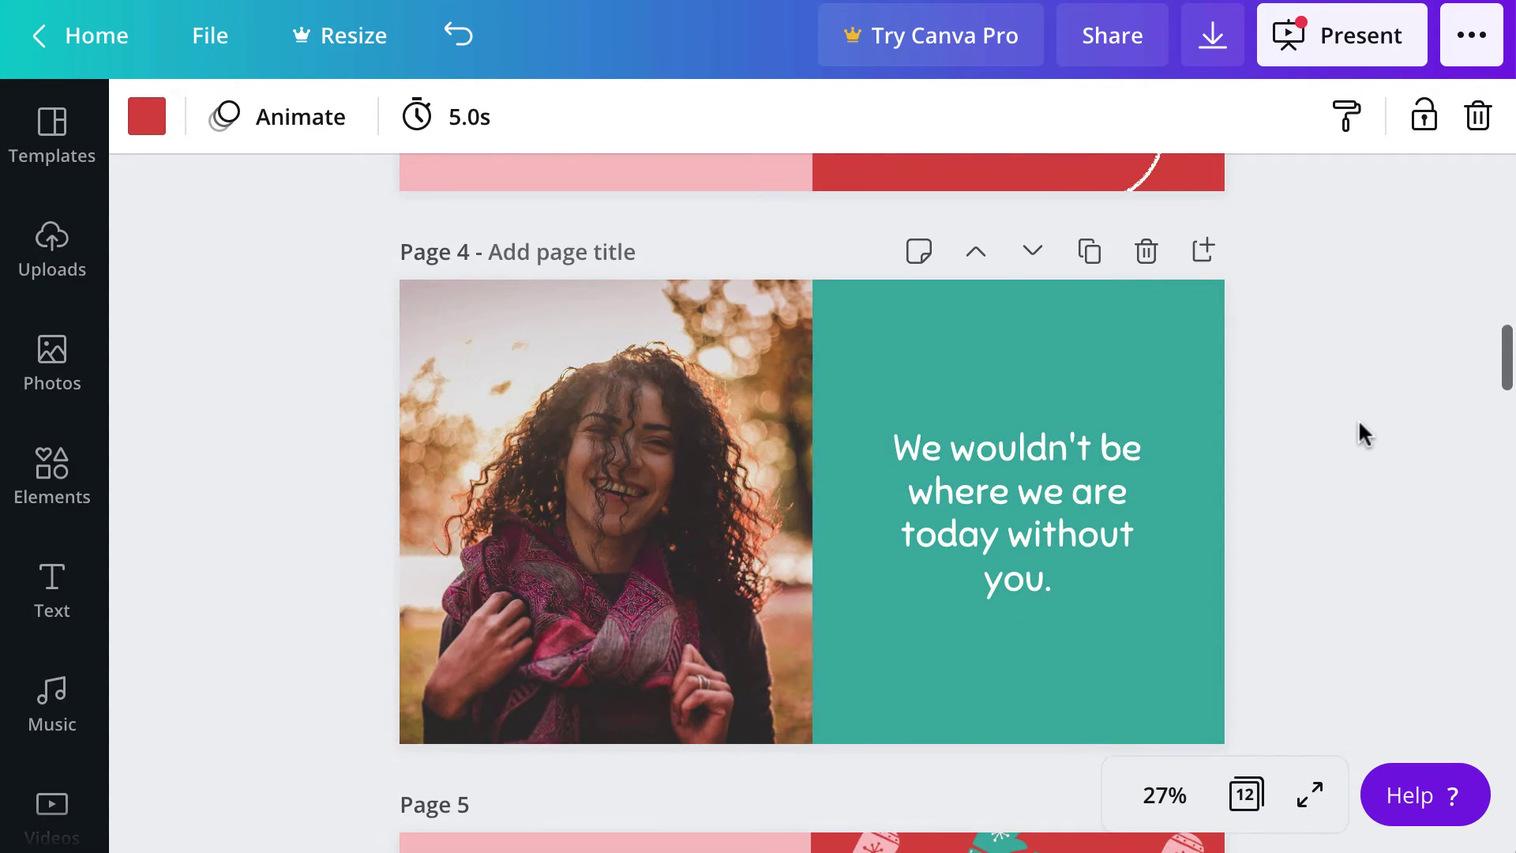
{"action": "scroll", "coordinate": [1360, 427], "scroll_direction": "down", "scroll_amount": 7}
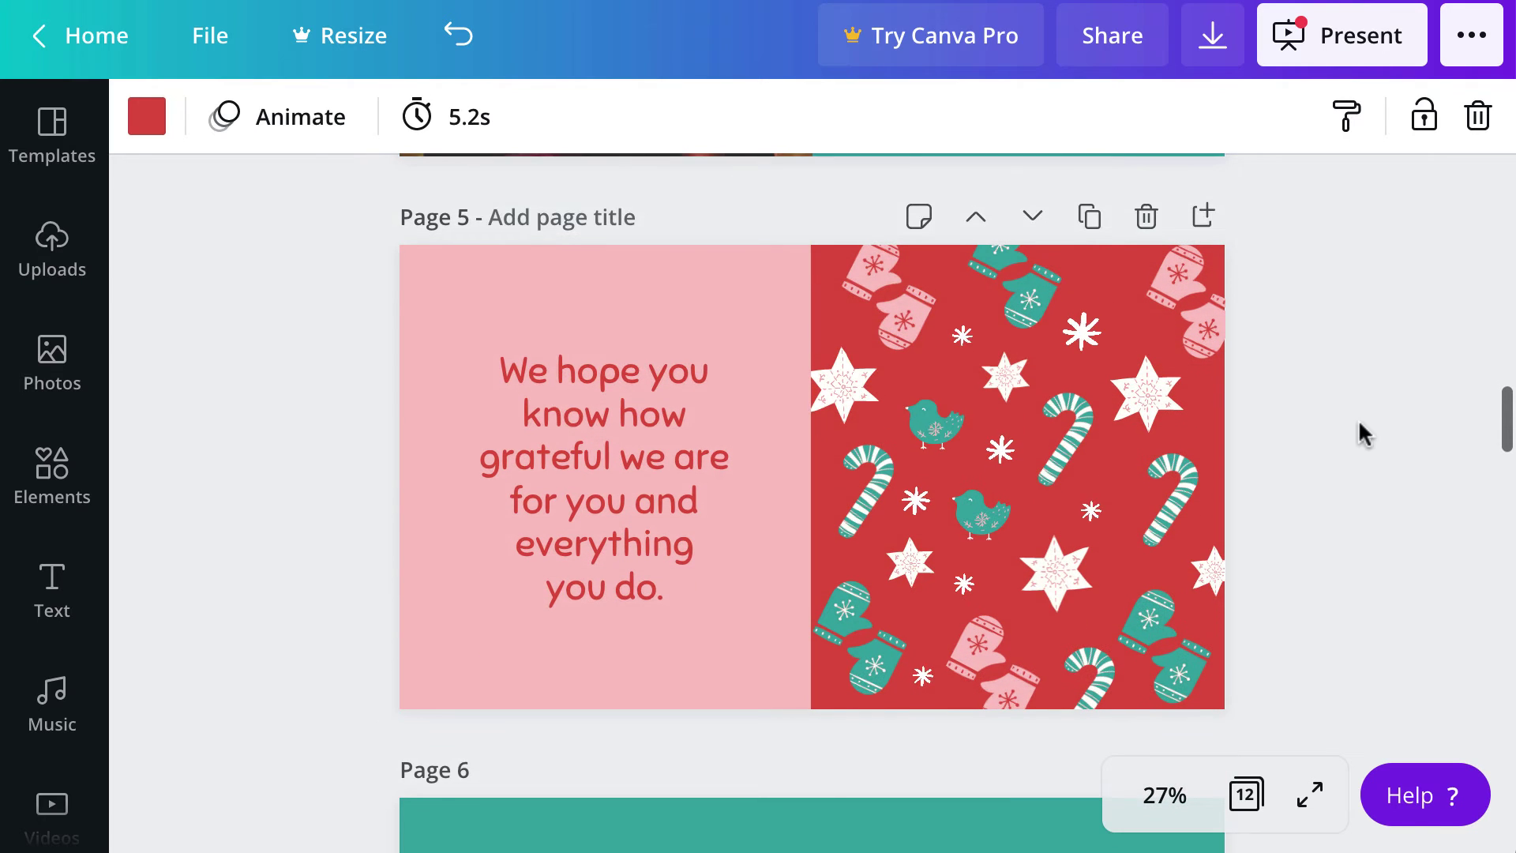
{"action": "left_click", "coordinate": [591, 472]}
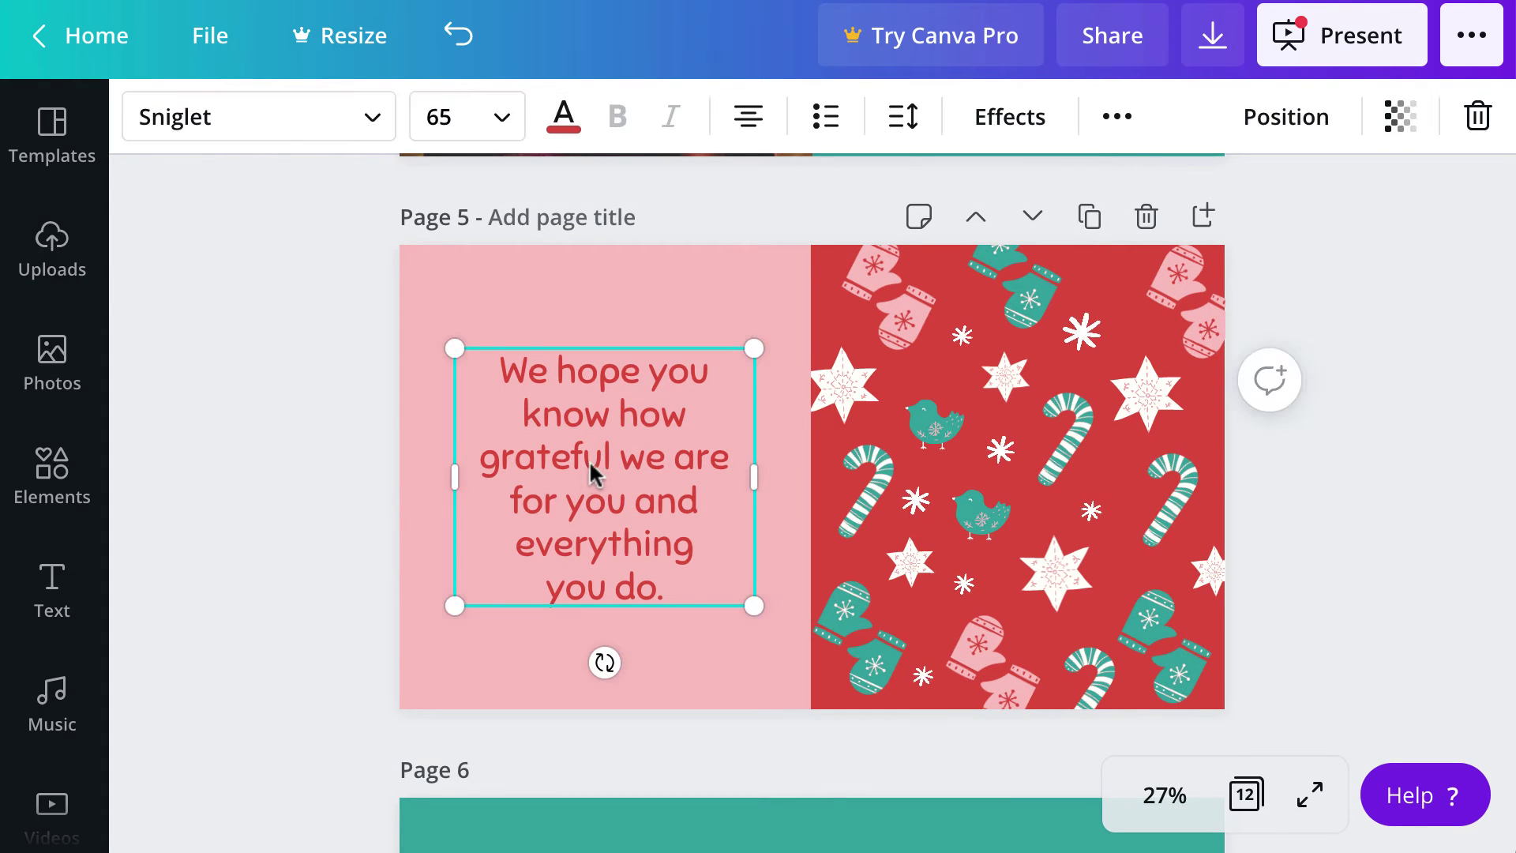
{"action": "scroll", "coordinate": [602, 498], "scroll_direction": "up", "scroll_amount": 2}
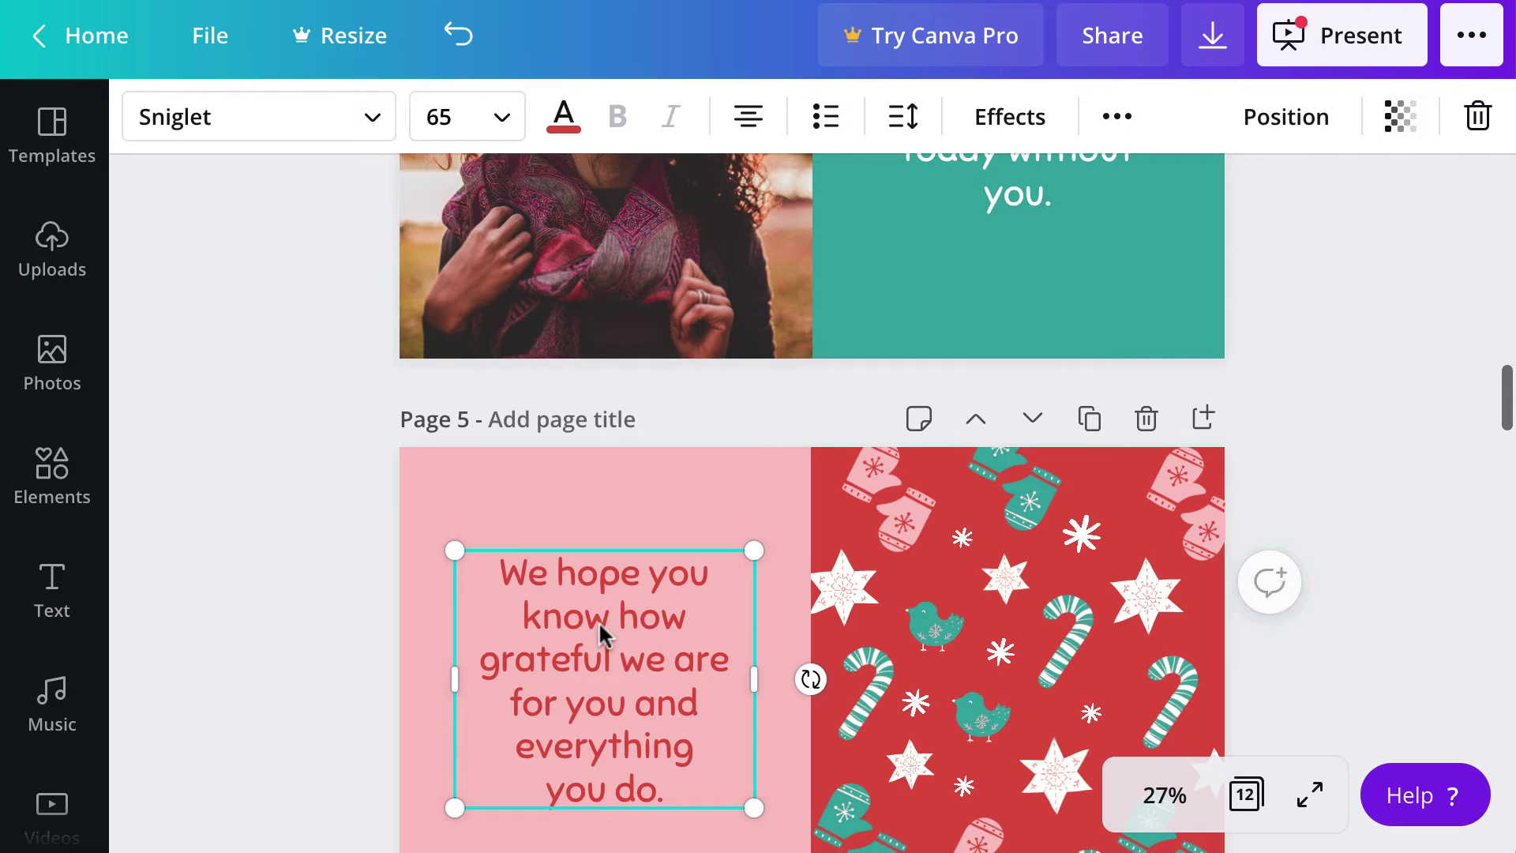
{"action": "scroll", "coordinate": [562, 671], "scroll_direction": "down", "scroll_amount": 1}
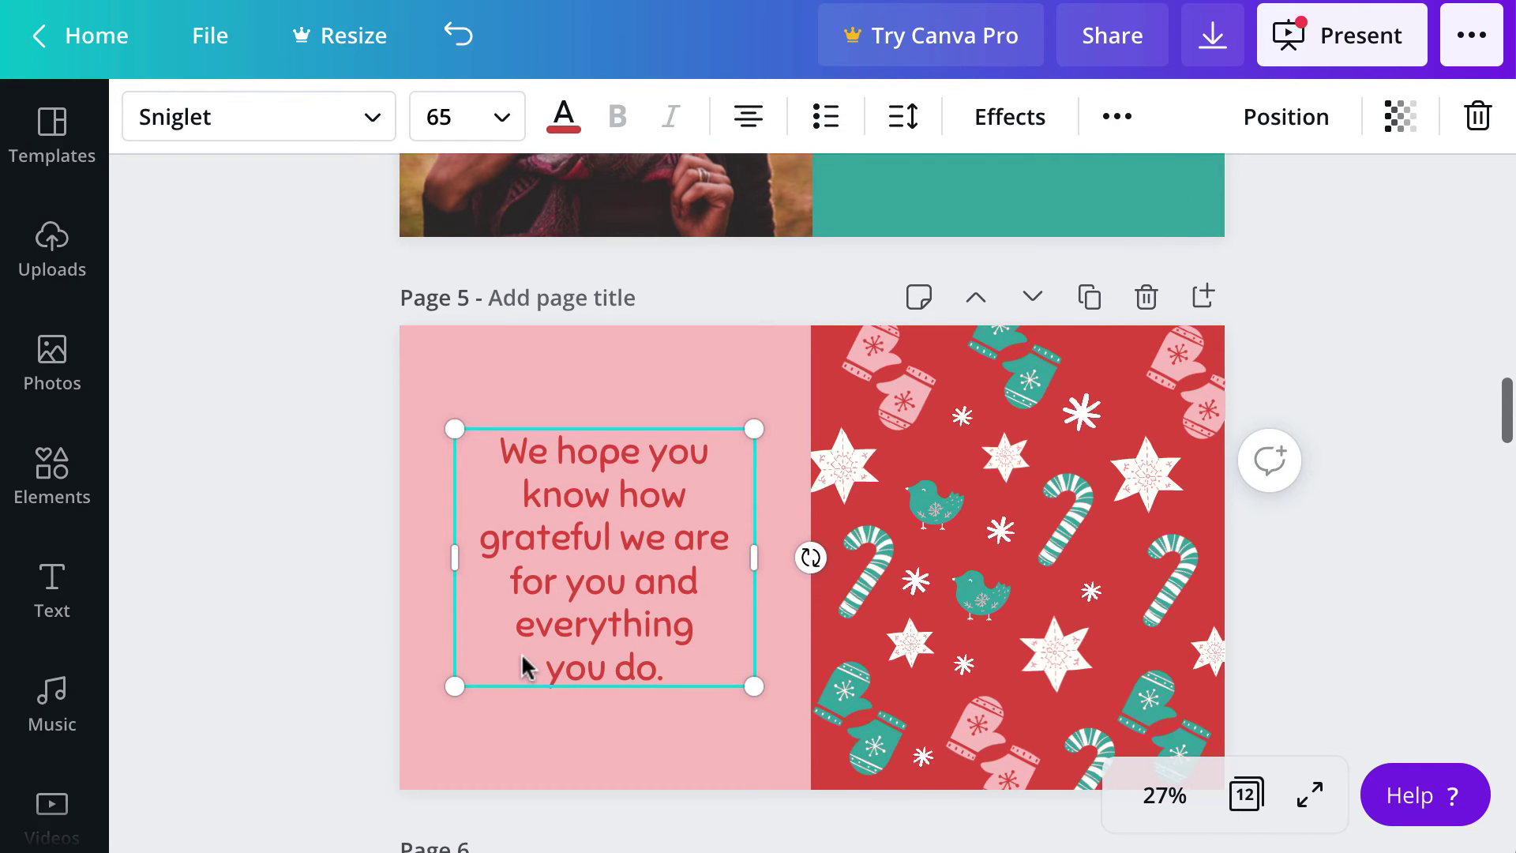
{"action": "left_click", "coordinate": [324, 659]}
{"action": "scroll", "coordinate": [324, 660], "scroll_direction": "down", "scroll_amount": 6}
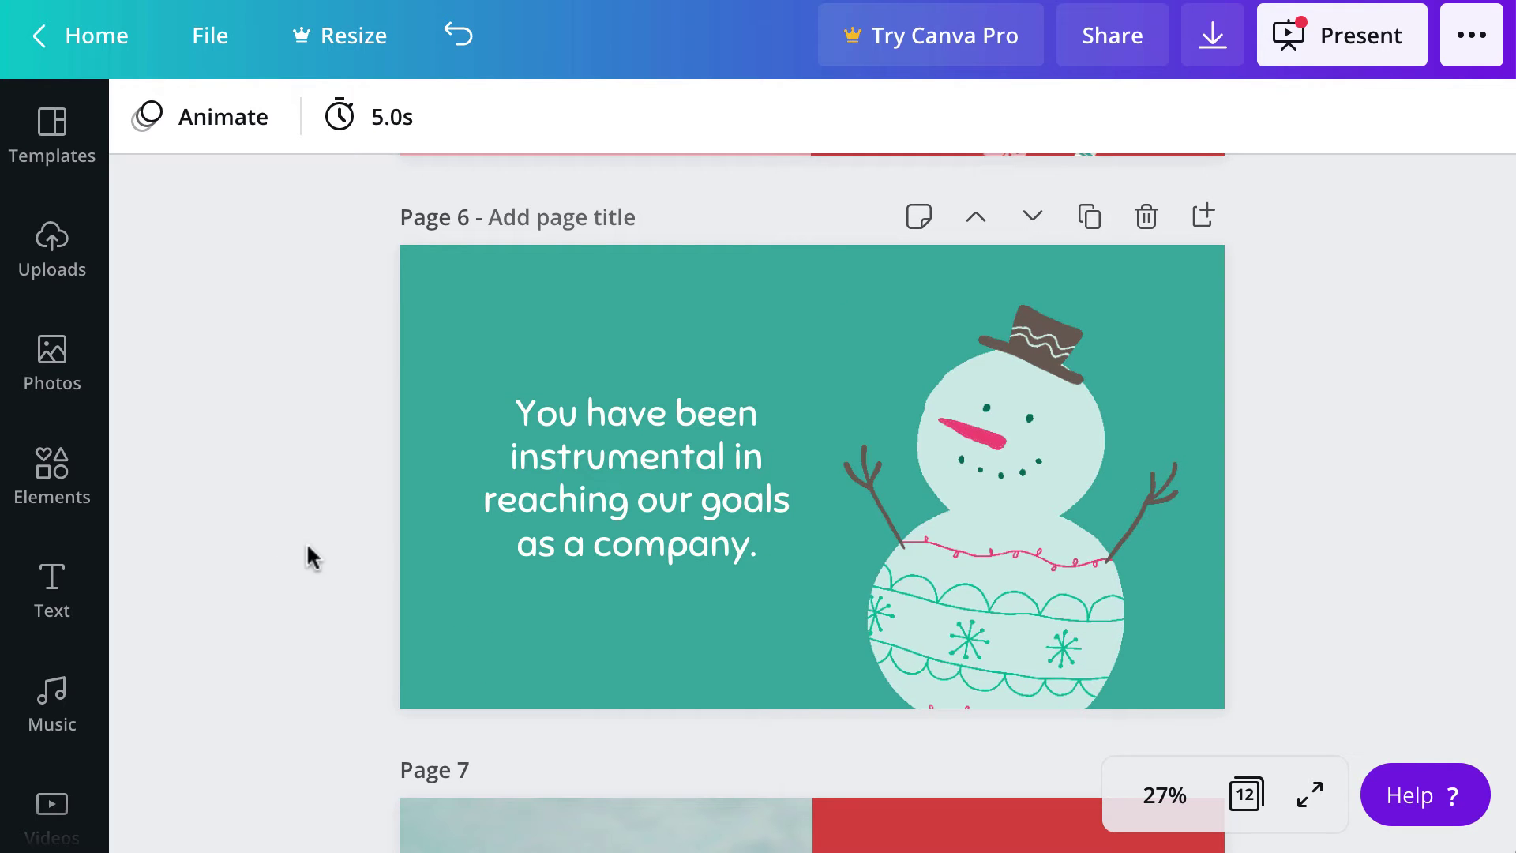
{"action": "scroll", "coordinate": [327, 588], "scroll_direction": "down", "scroll_amount": 10}
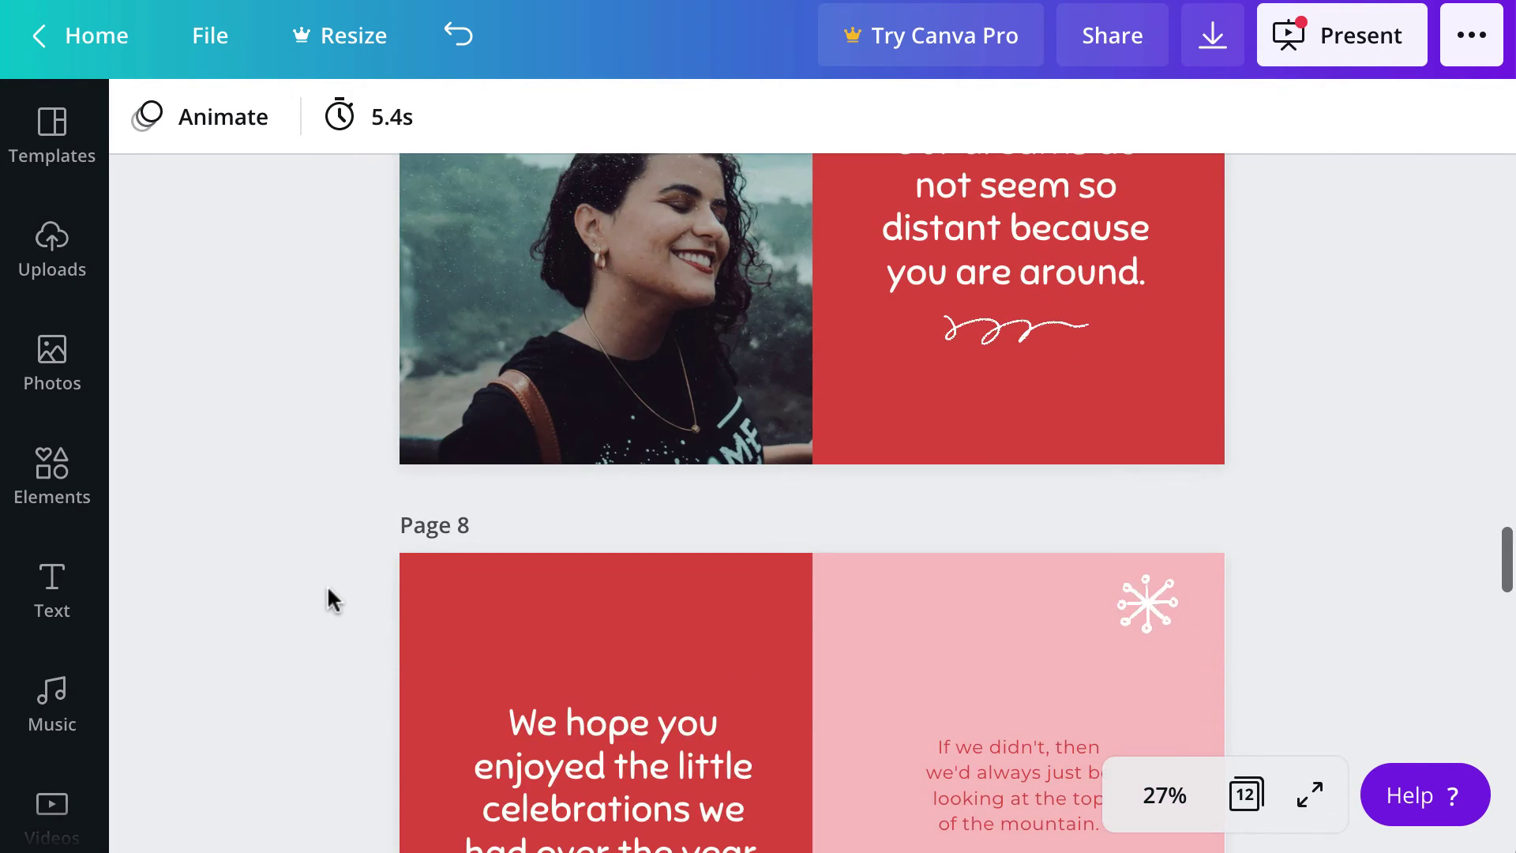
{"action": "scroll", "coordinate": [327, 584], "scroll_direction": "down", "scroll_amount": 1}
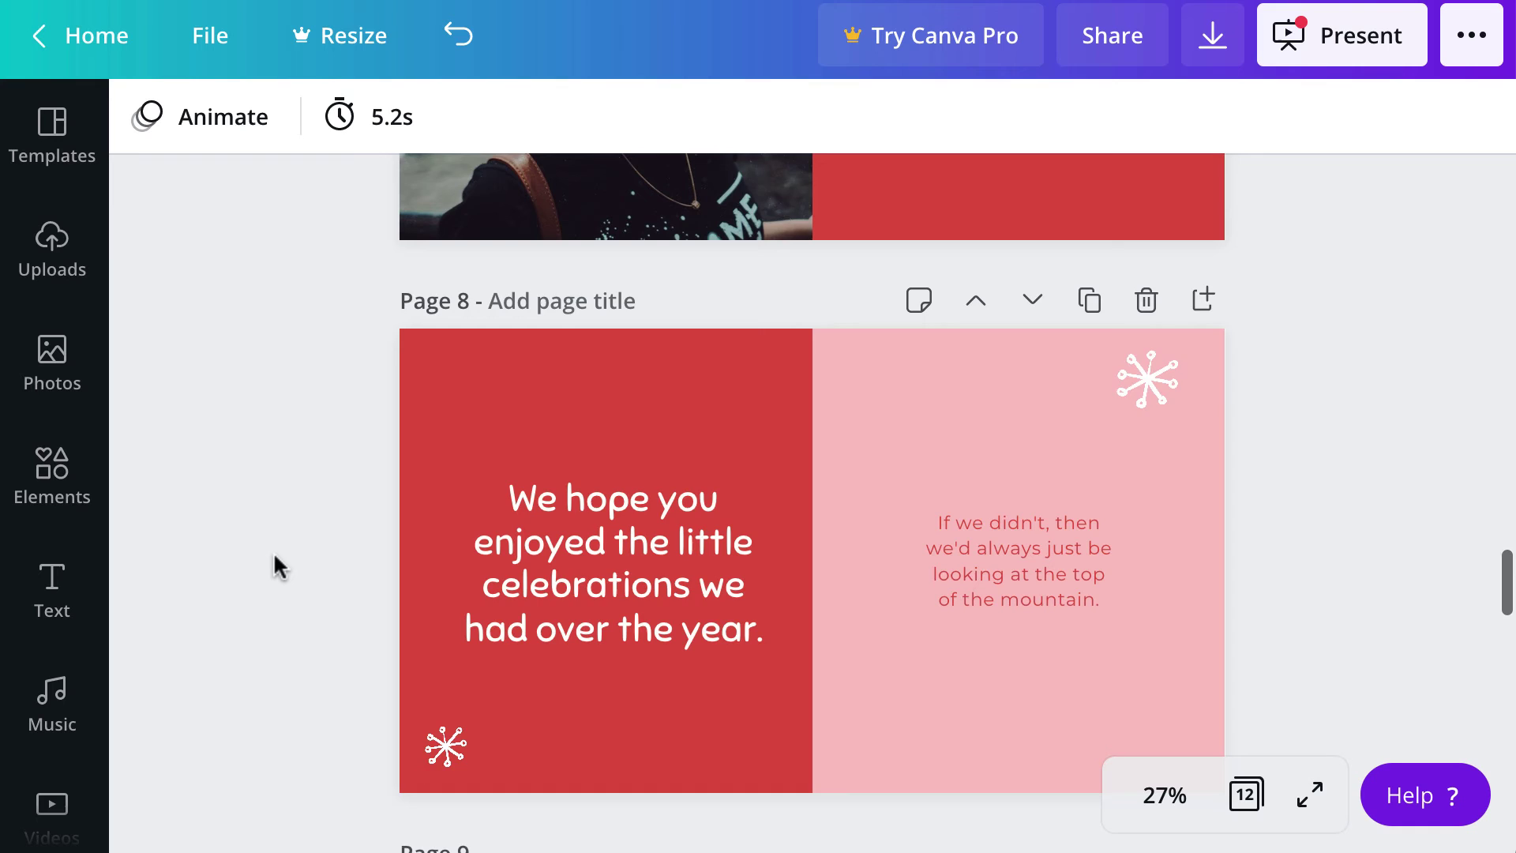
{"action": "scroll", "coordinate": [278, 555], "scroll_direction": "up", "scroll_amount": 20}
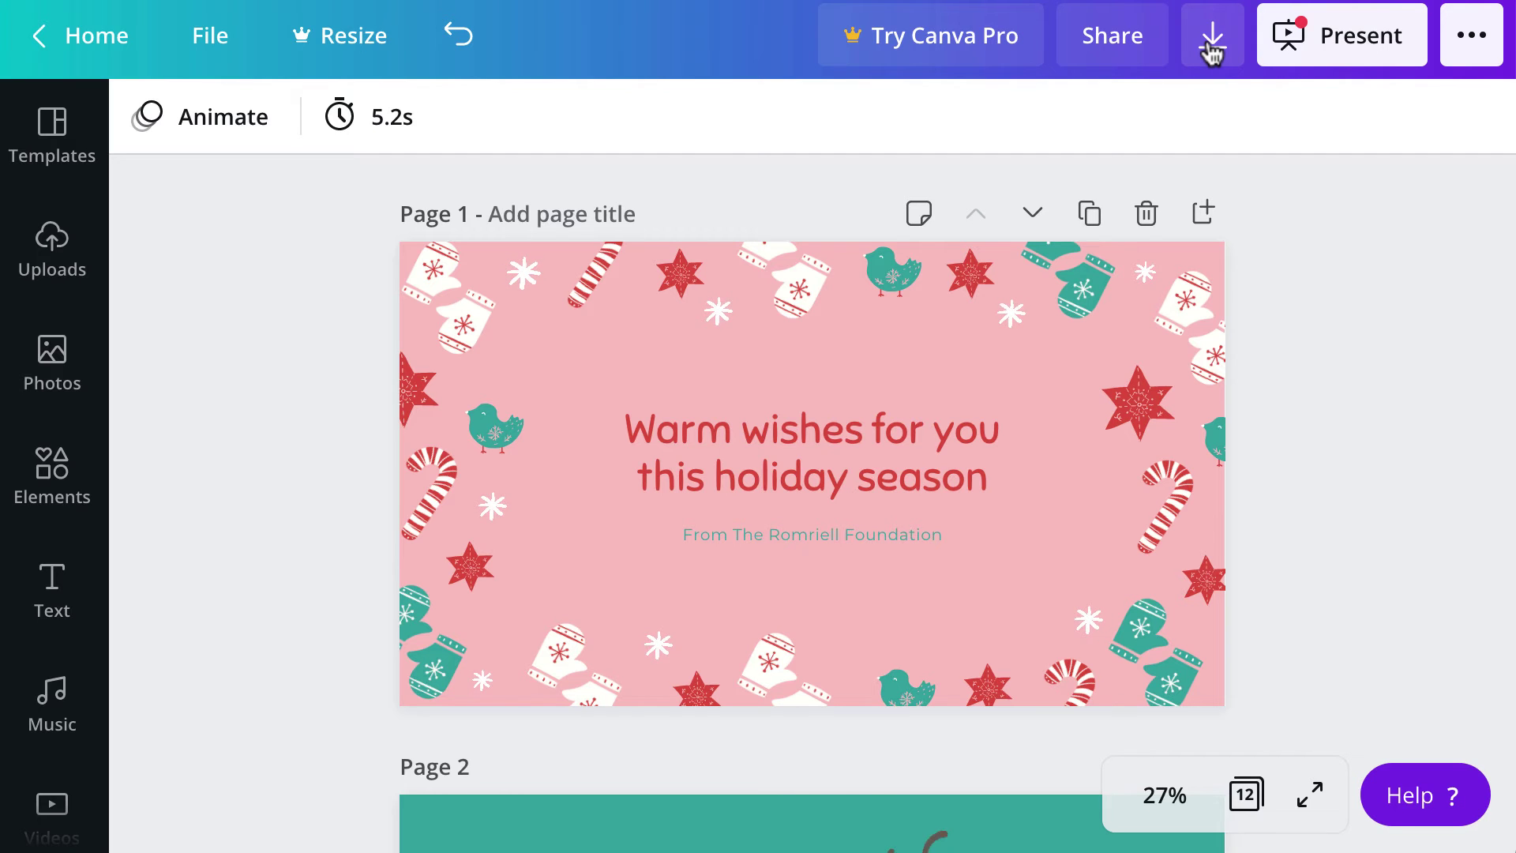
Look over the publishing options, then bring up Download settings with MP4 Video for 12 pages
{"action": "left_click", "coordinate": [1471, 39]}
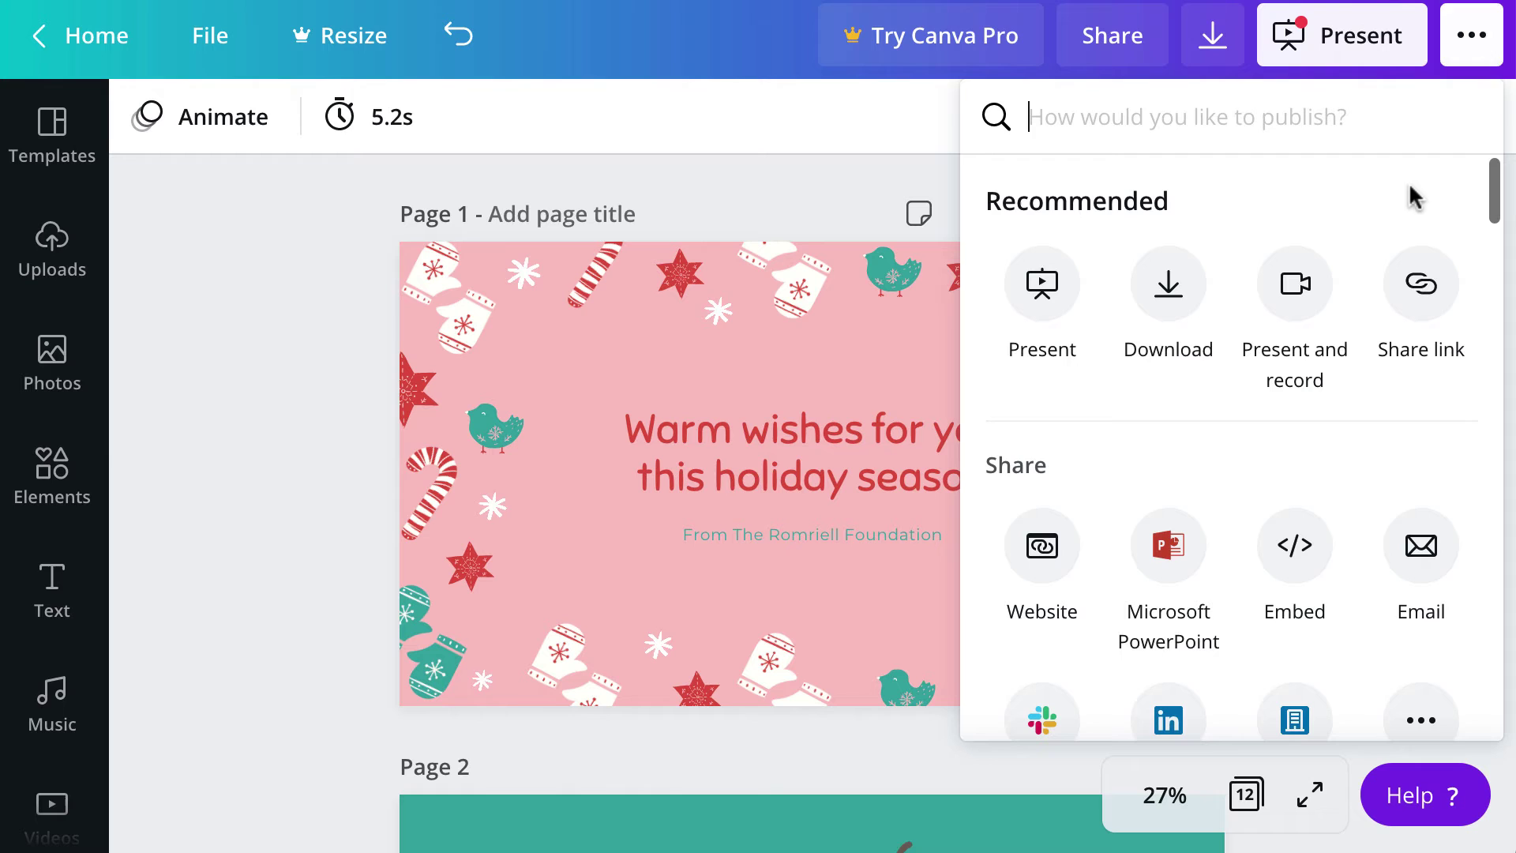
{"action": "scroll", "coordinate": [1361, 367], "scroll_direction": "down", "scroll_amount": 1}
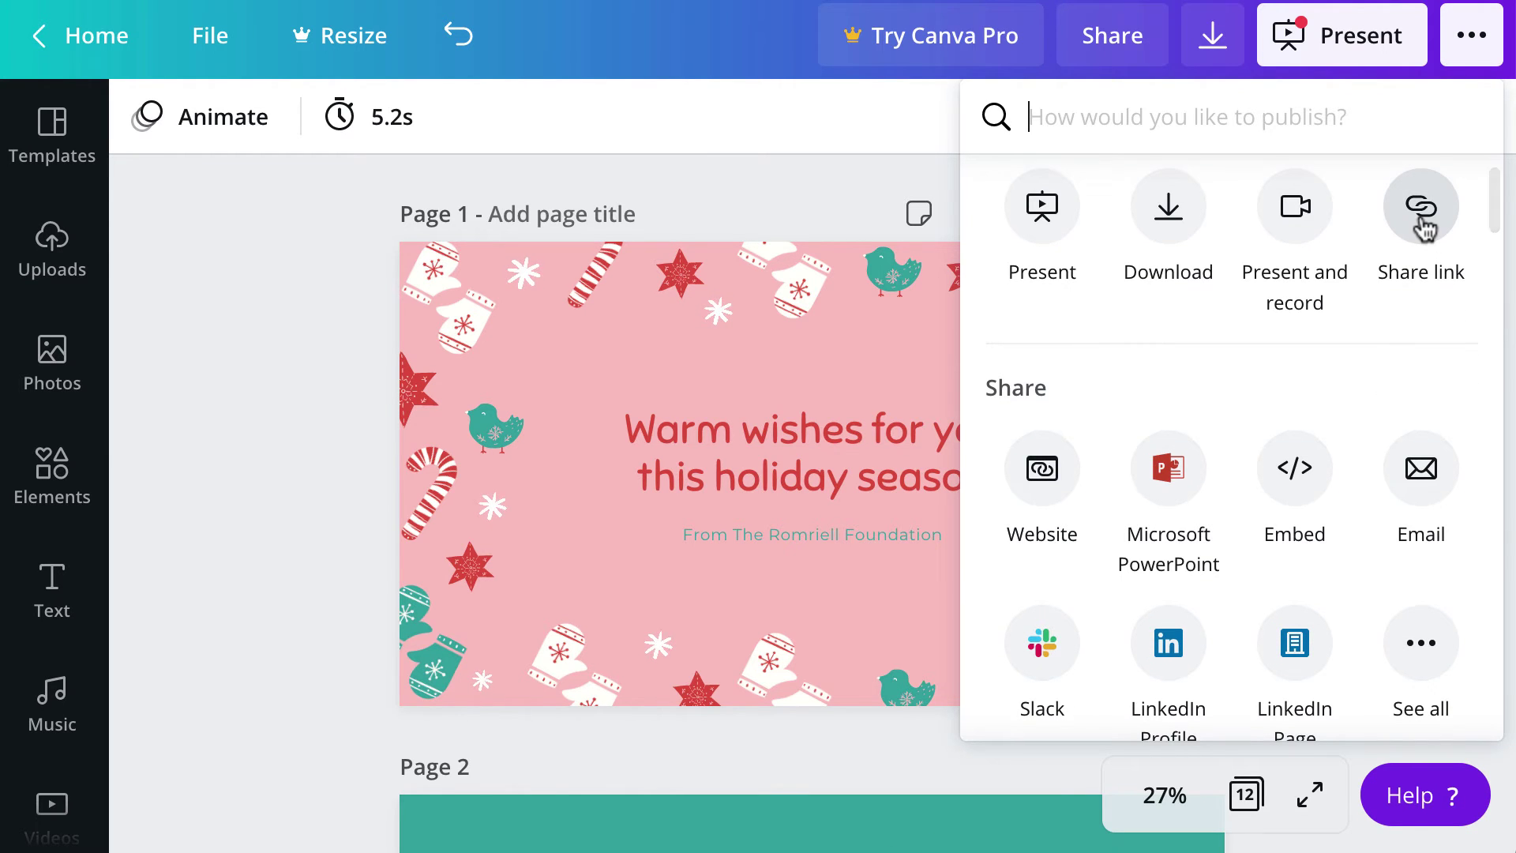
{"action": "scroll", "coordinate": [1396, 278], "scroll_direction": "down", "scroll_amount": 2}
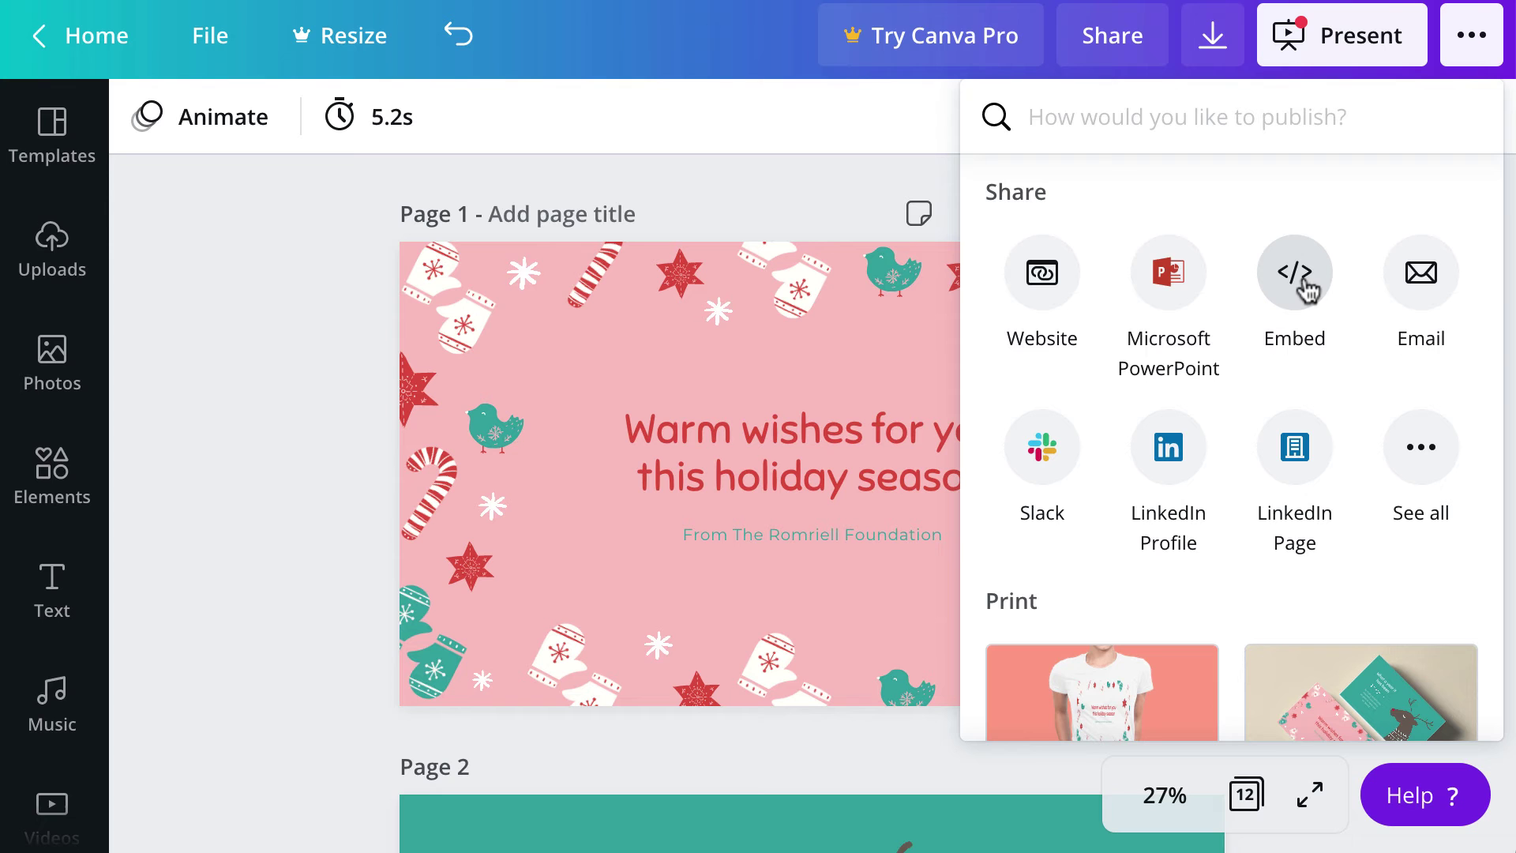
{"action": "scroll", "coordinate": [1267, 339], "scroll_direction": "up", "scroll_amount": 3}
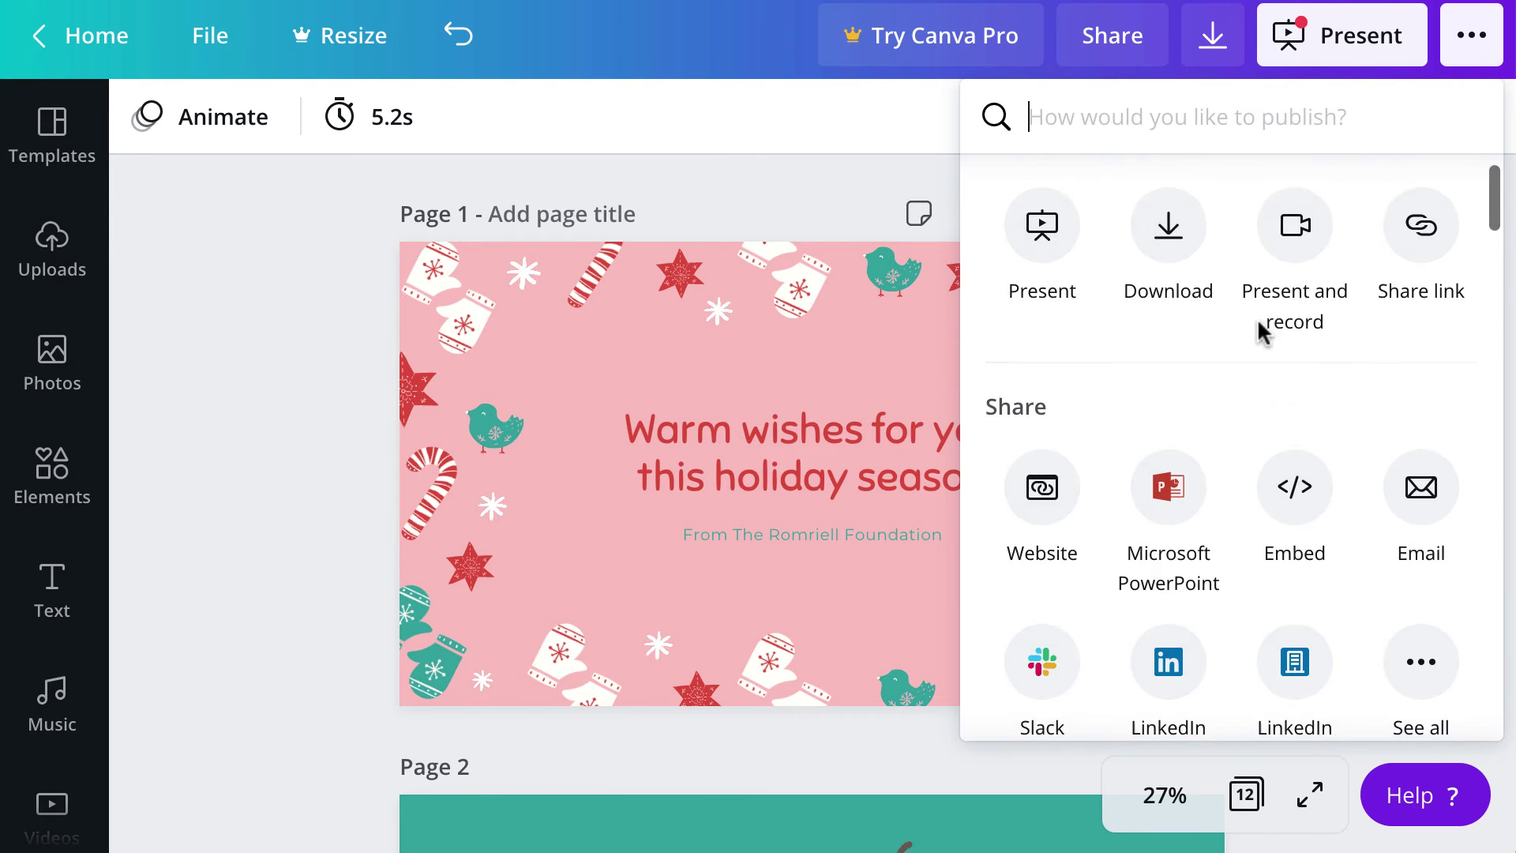
{"action": "scroll", "coordinate": [1262, 330], "scroll_direction": "down", "scroll_amount": 10}
{"action": "scroll", "coordinate": [1261, 330], "scroll_direction": "up", "scroll_amount": 3}
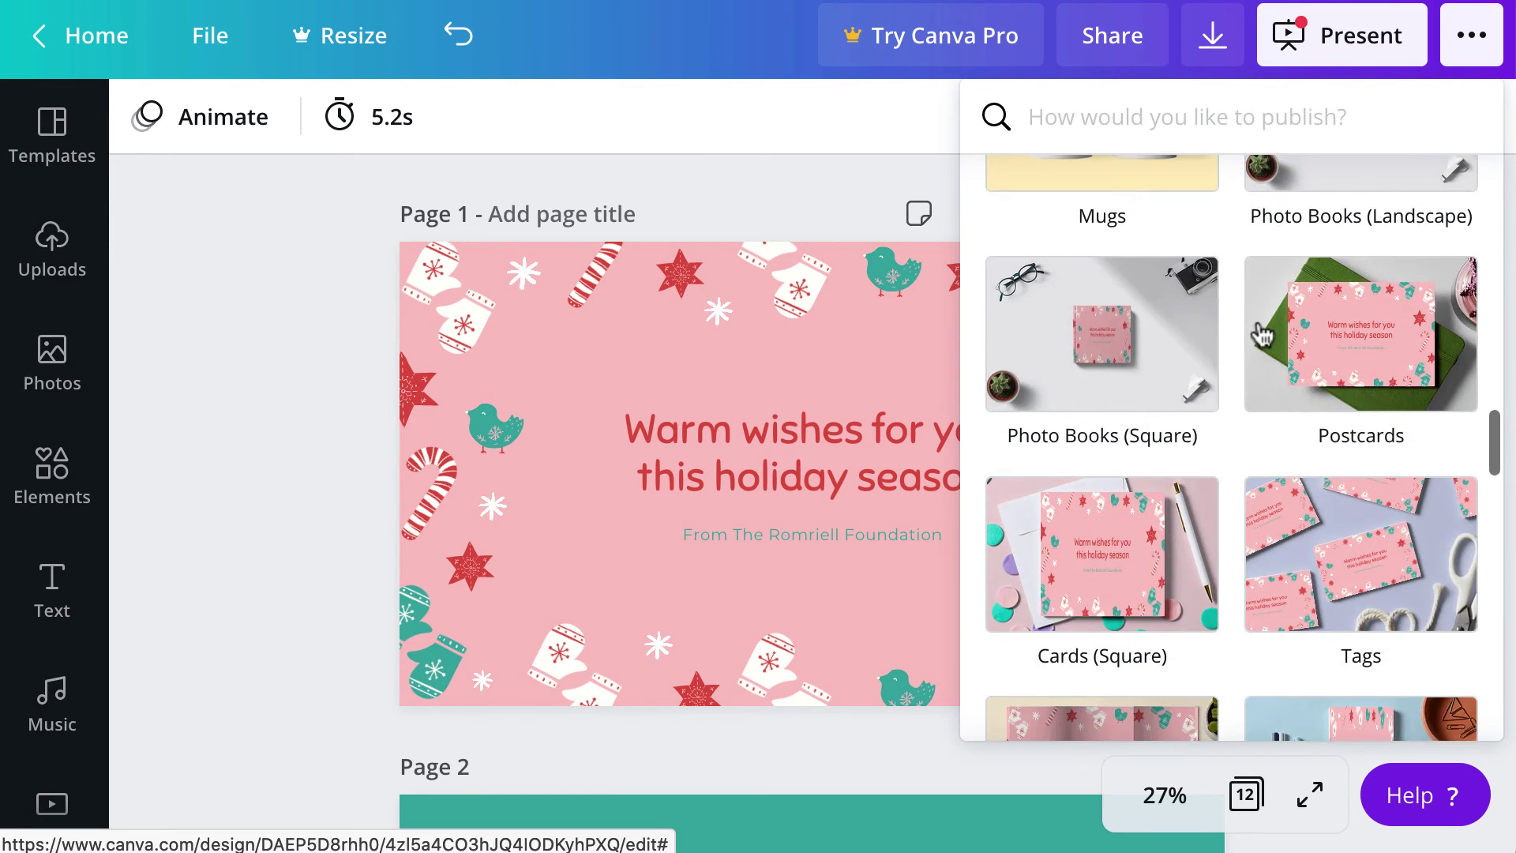
{"action": "scroll", "coordinate": [1261, 330], "scroll_direction": "up", "scroll_amount": 10}
{"action": "left_click", "coordinate": [1215, 45]}
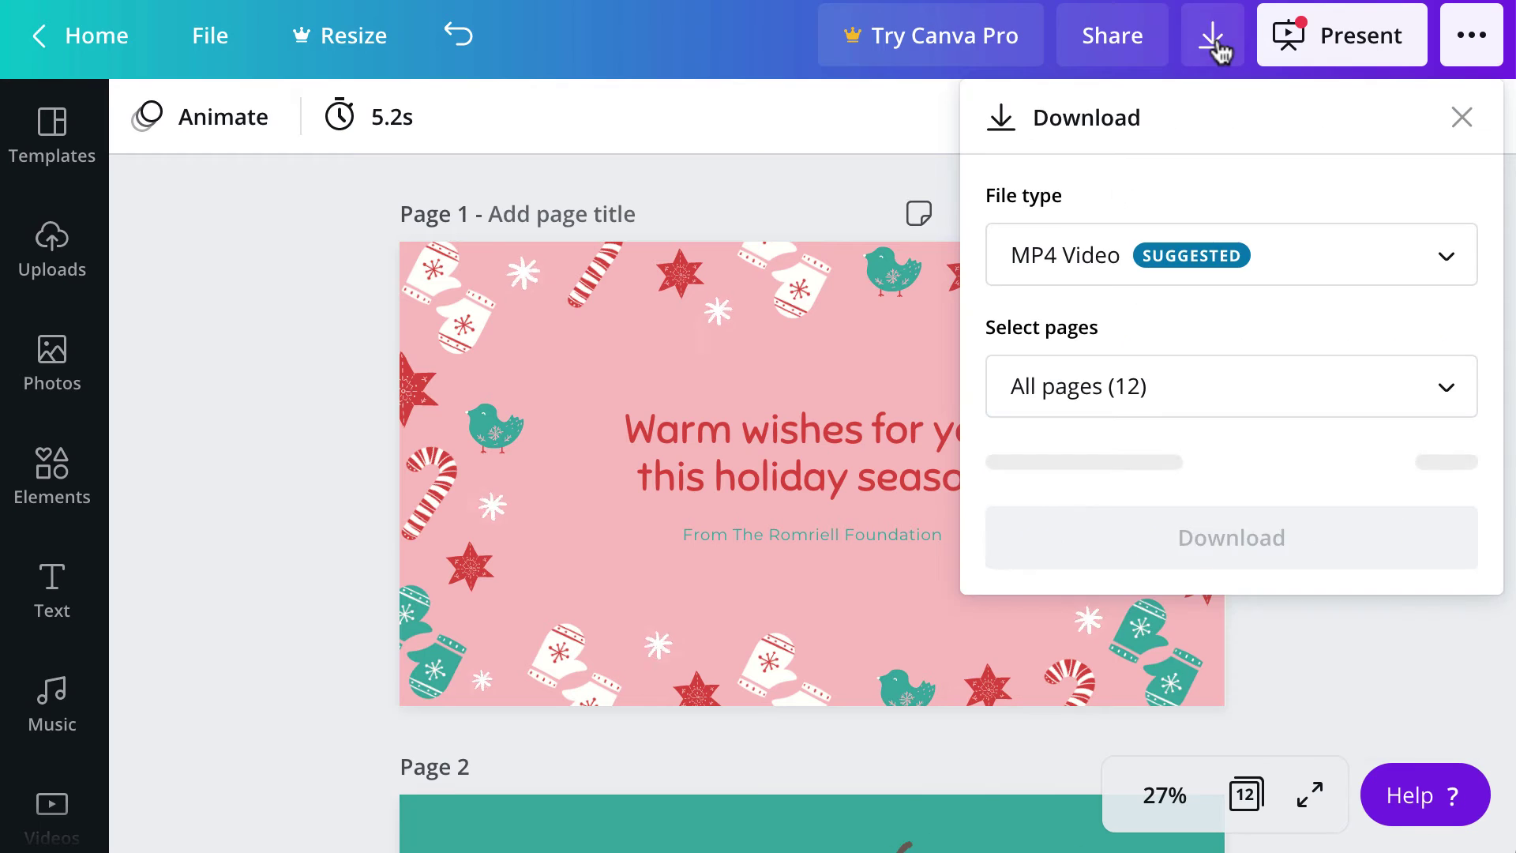
Keep MP4 Video as the export file type in the File type list
{"action": "left_click", "coordinate": [1446, 263]}
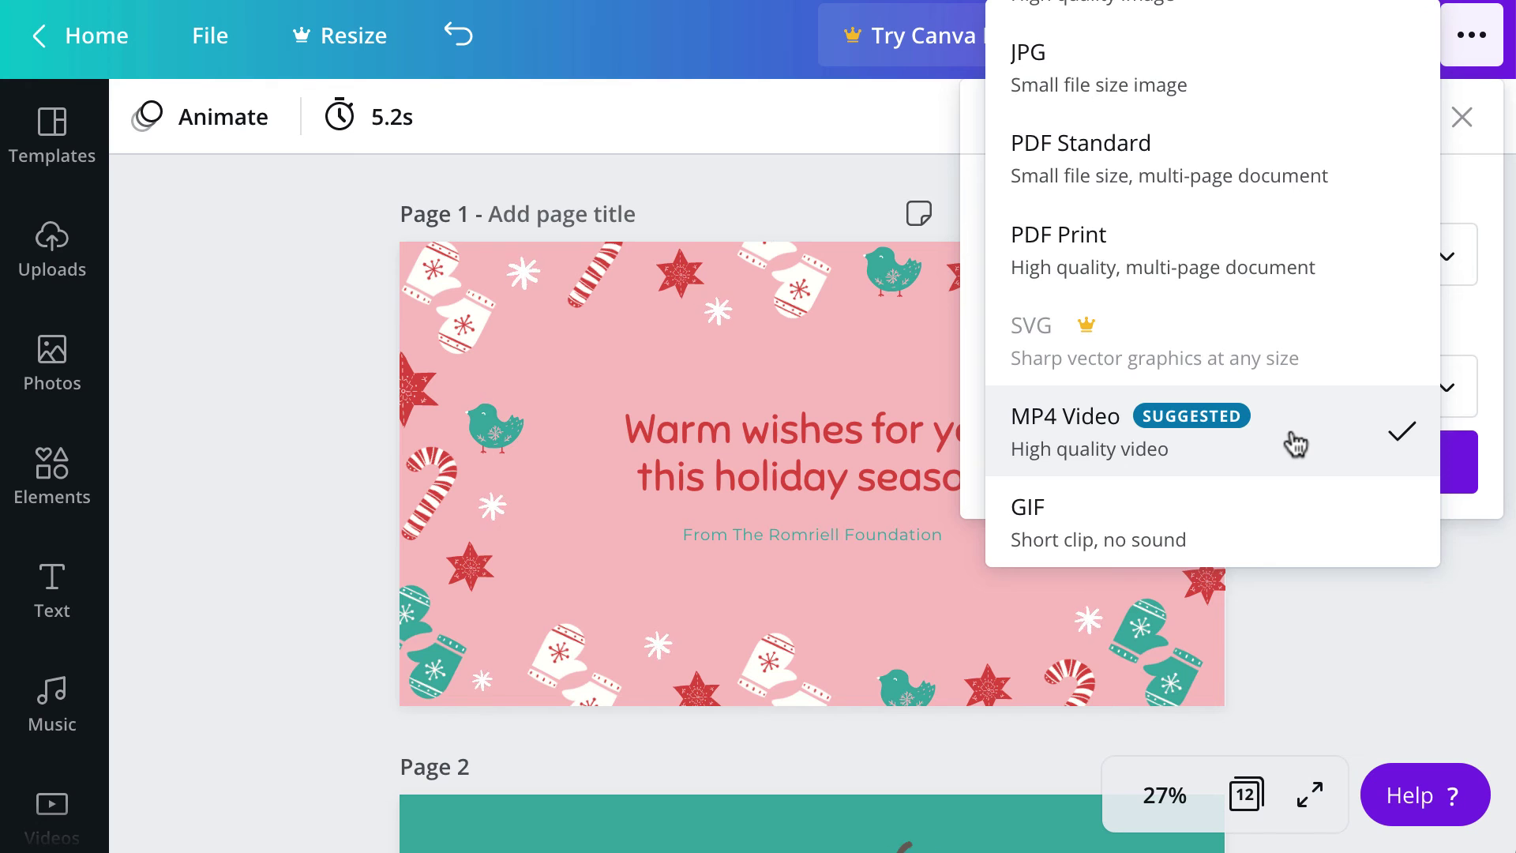
{"action": "left_click", "coordinate": [1295, 444]}
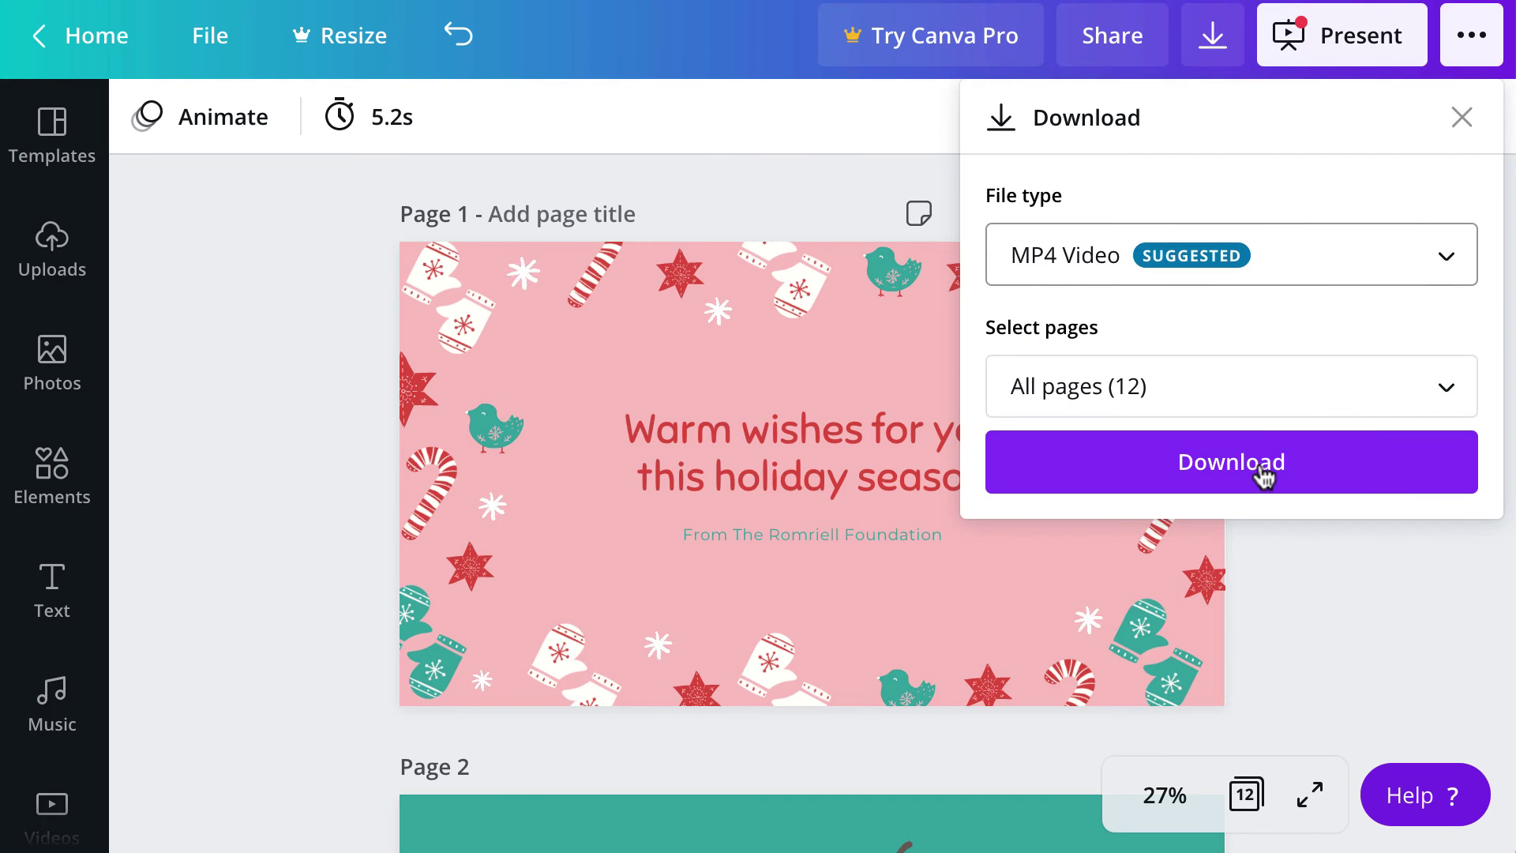
Download the video, save 'animated holiday card 2020.mp4' to disk, and close Canva's pop-up
{"action": "left_click", "coordinate": [1306, 466]}
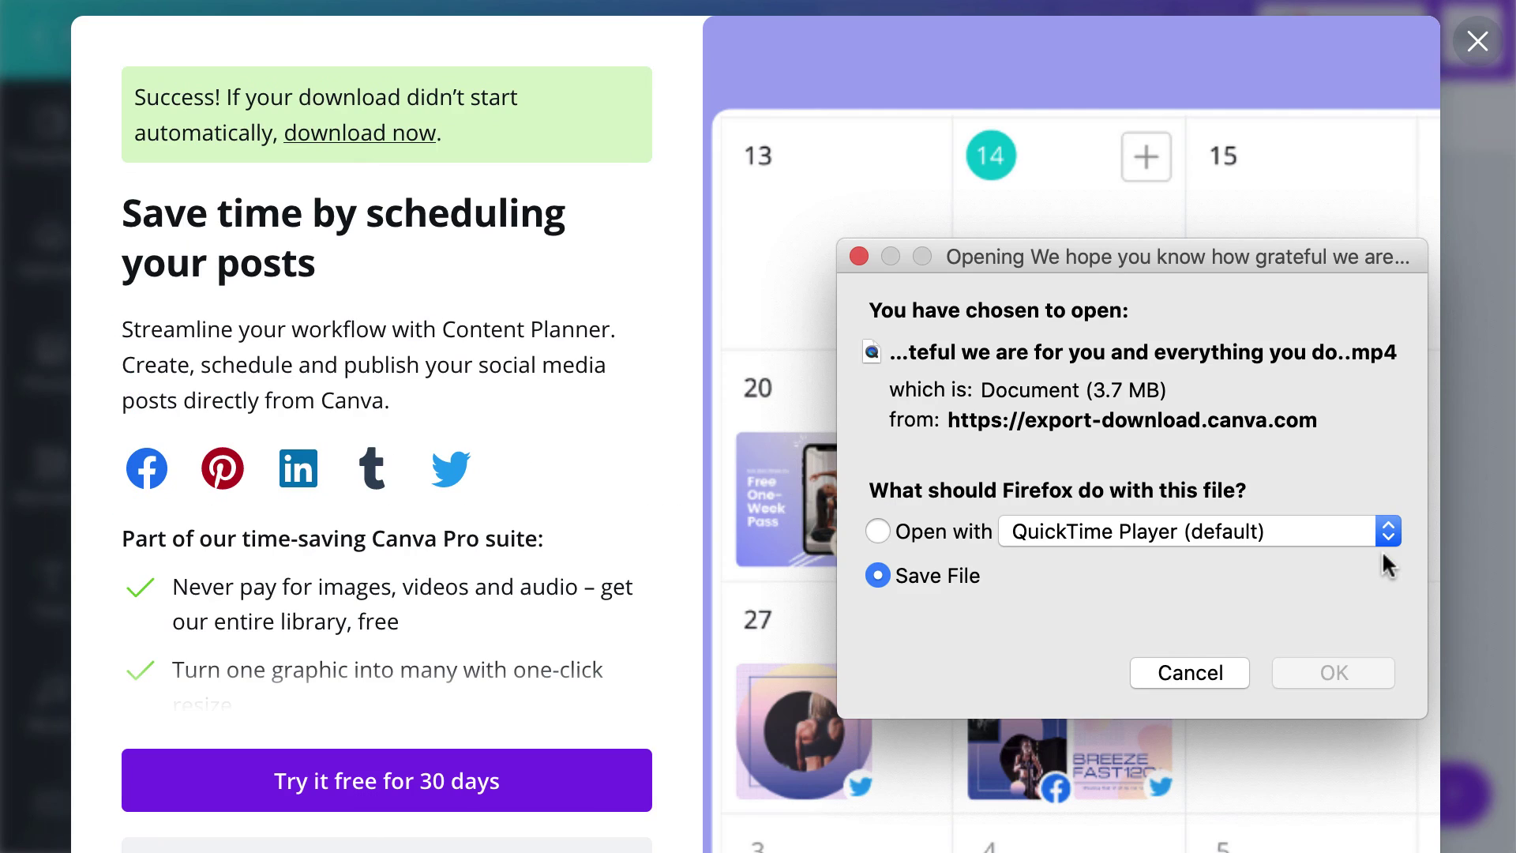
{"action": "left_click_drag", "start_coordinate": [1088, 252], "coordinate": [739, 121]}
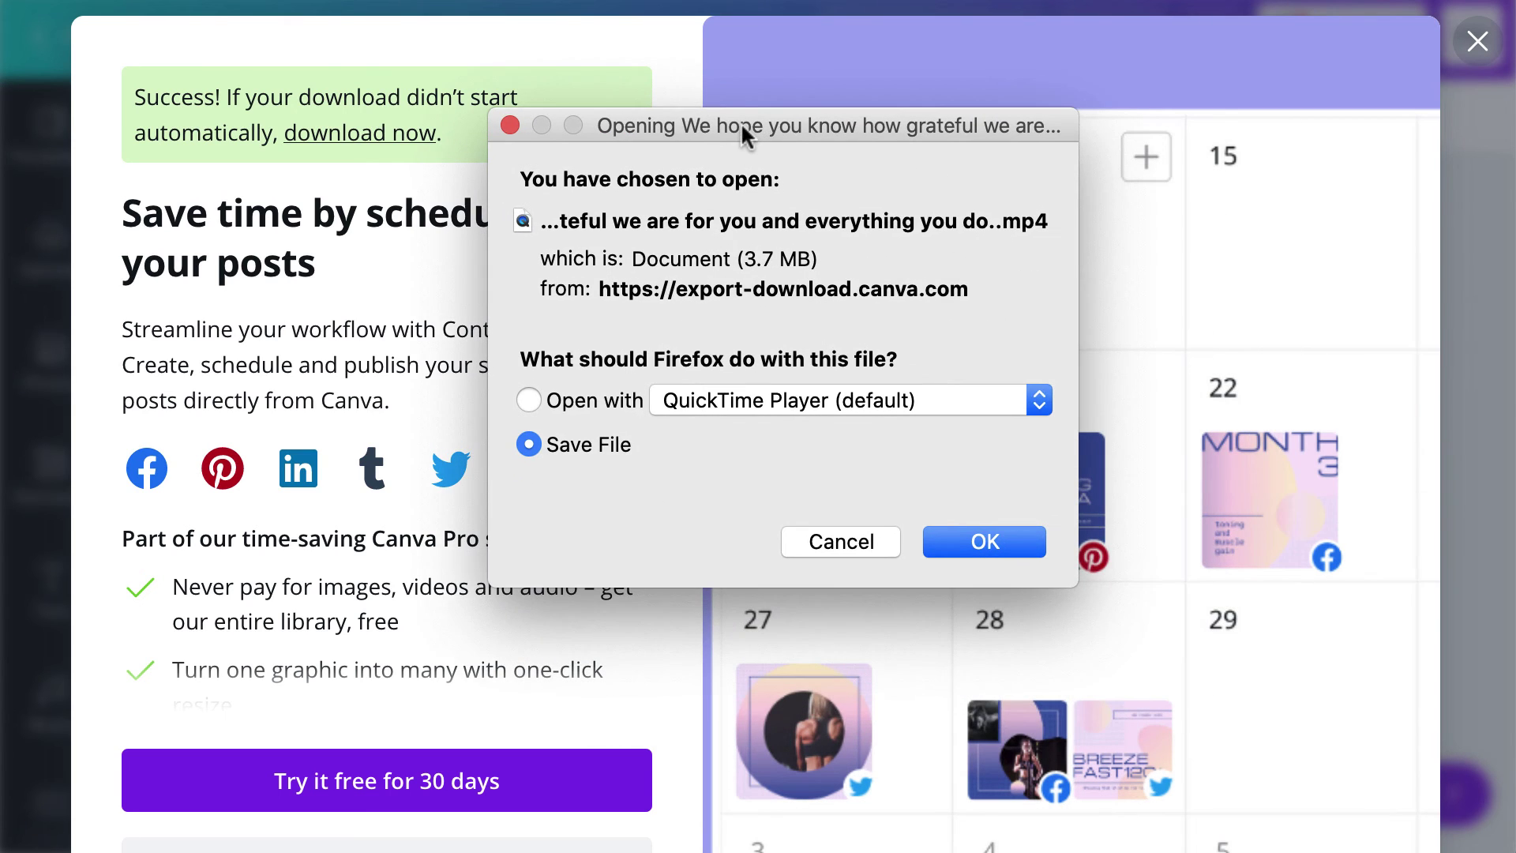
{"action": "left_click", "coordinate": [981, 545]}
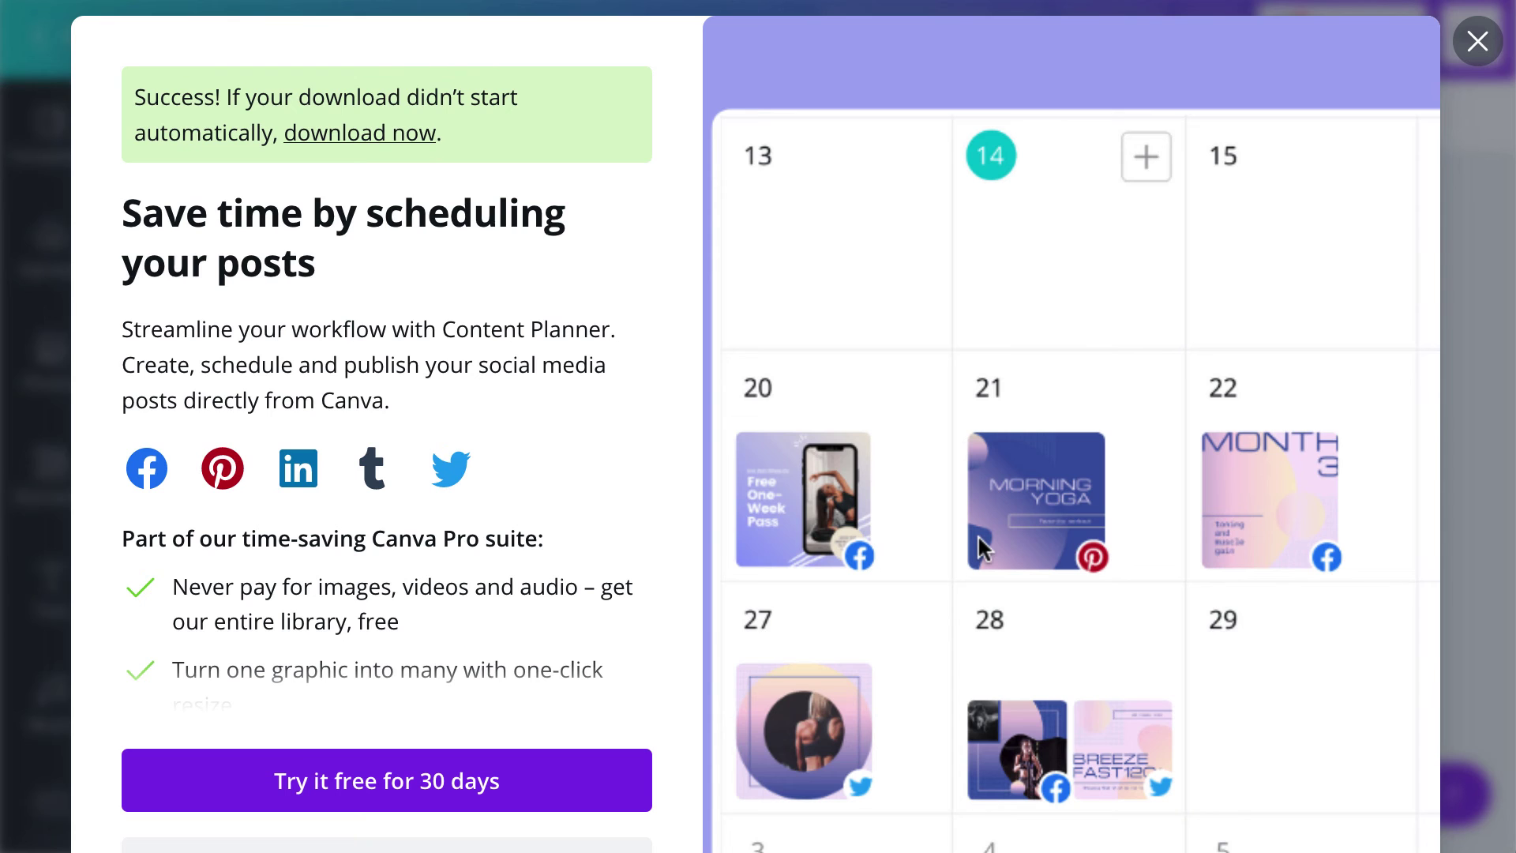
{"action": "left_click", "coordinate": [1477, 41]}
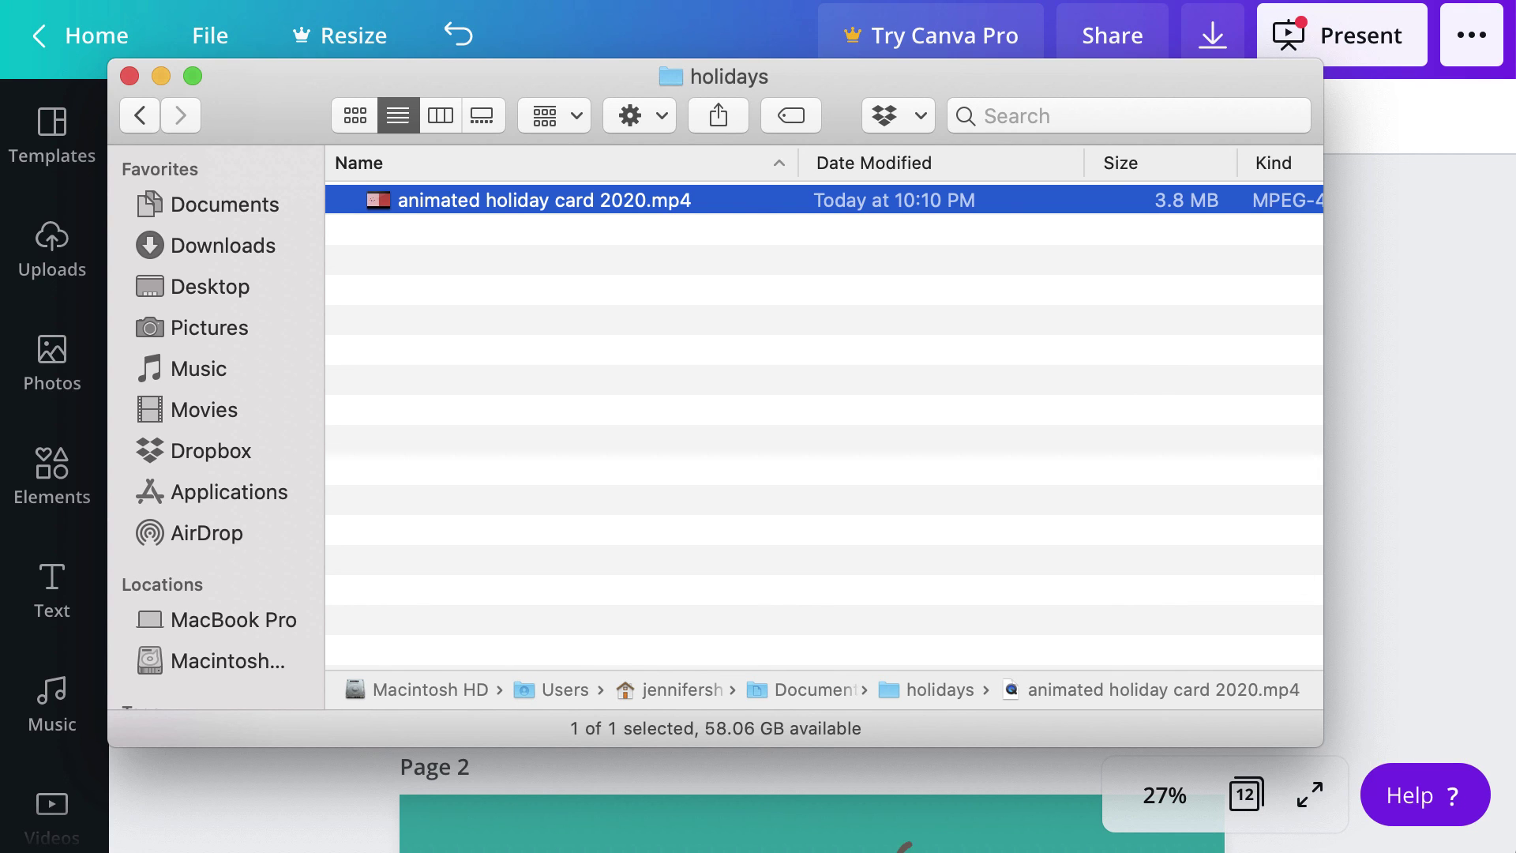
Open 'animated holiday card 2020.mp4' in QuickTime Player with Cmd+O
{"action": "key", "text": "super+o"}
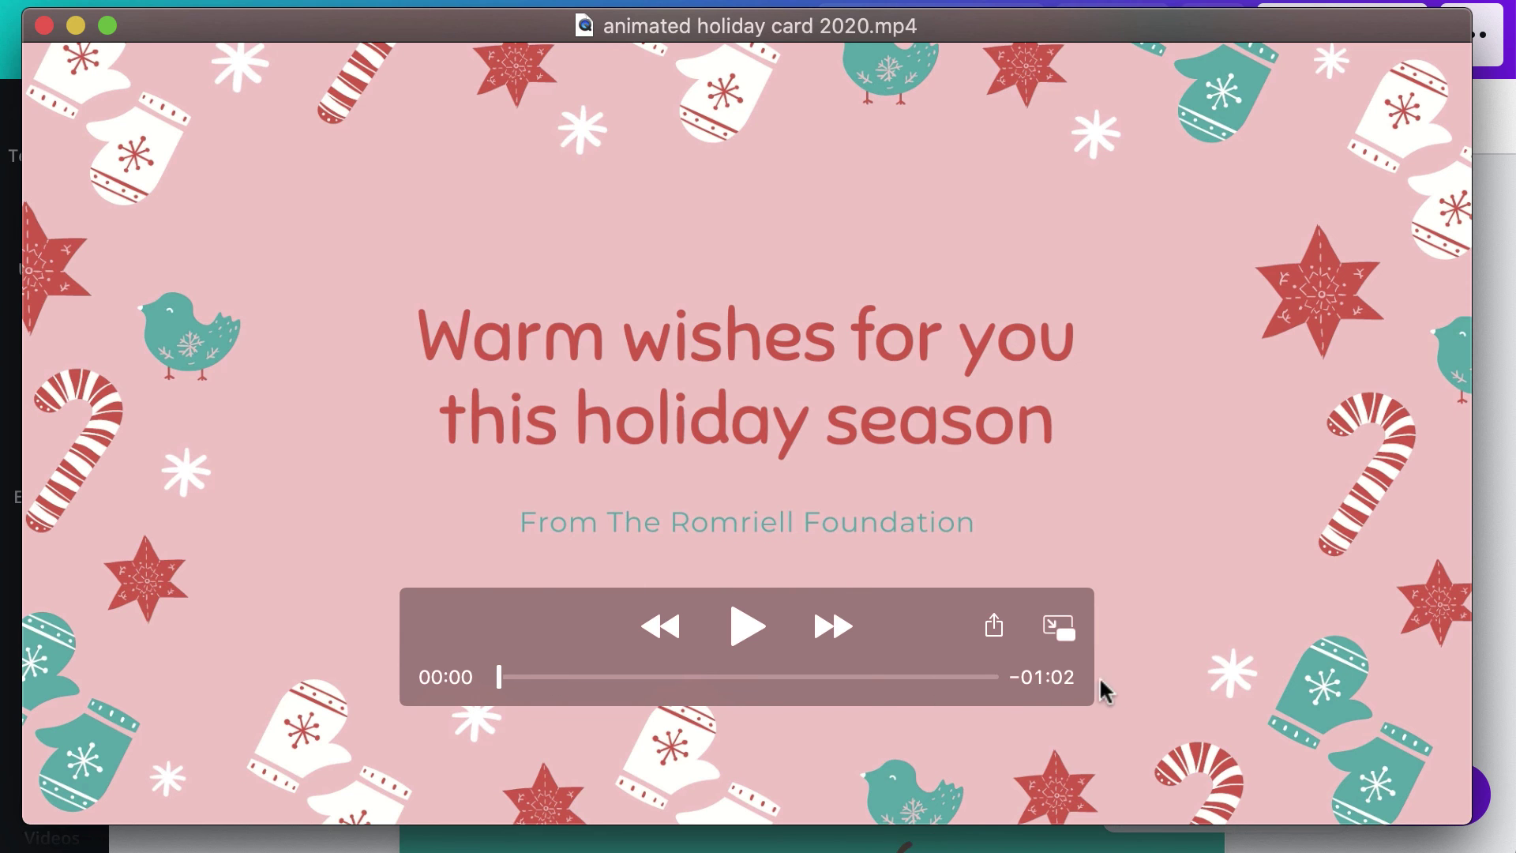